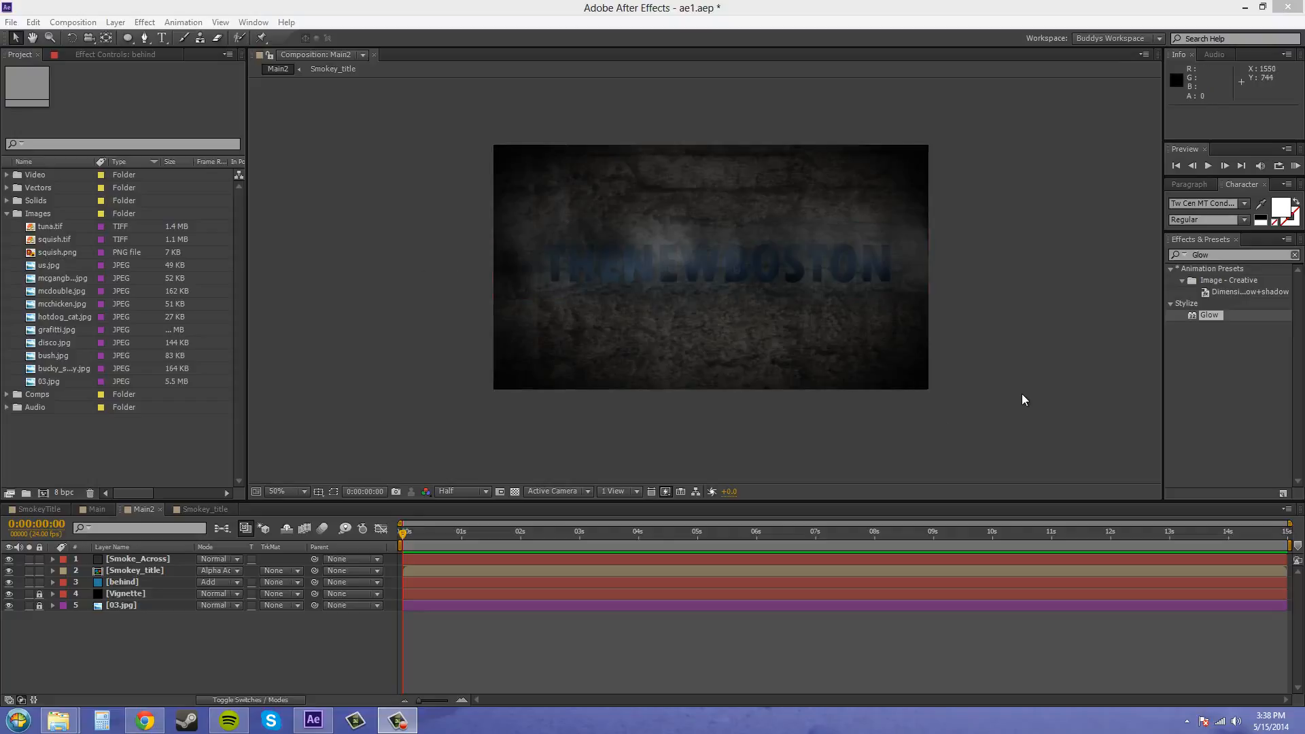
# - Create a 1280 × 720 px solid layer named Smoke_Cloud with the light gray colour B0B0B0
pyautogui.click(1004, 360)
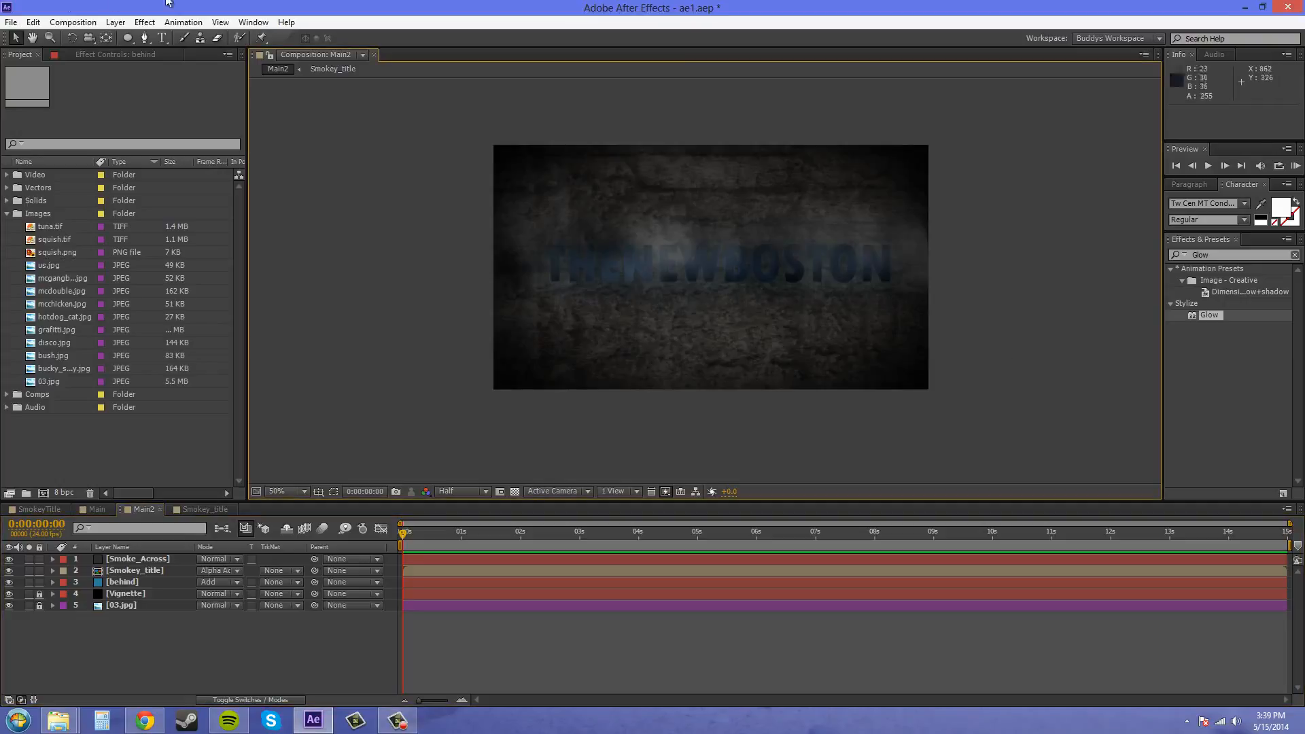
pyautogui.click(115, 23)
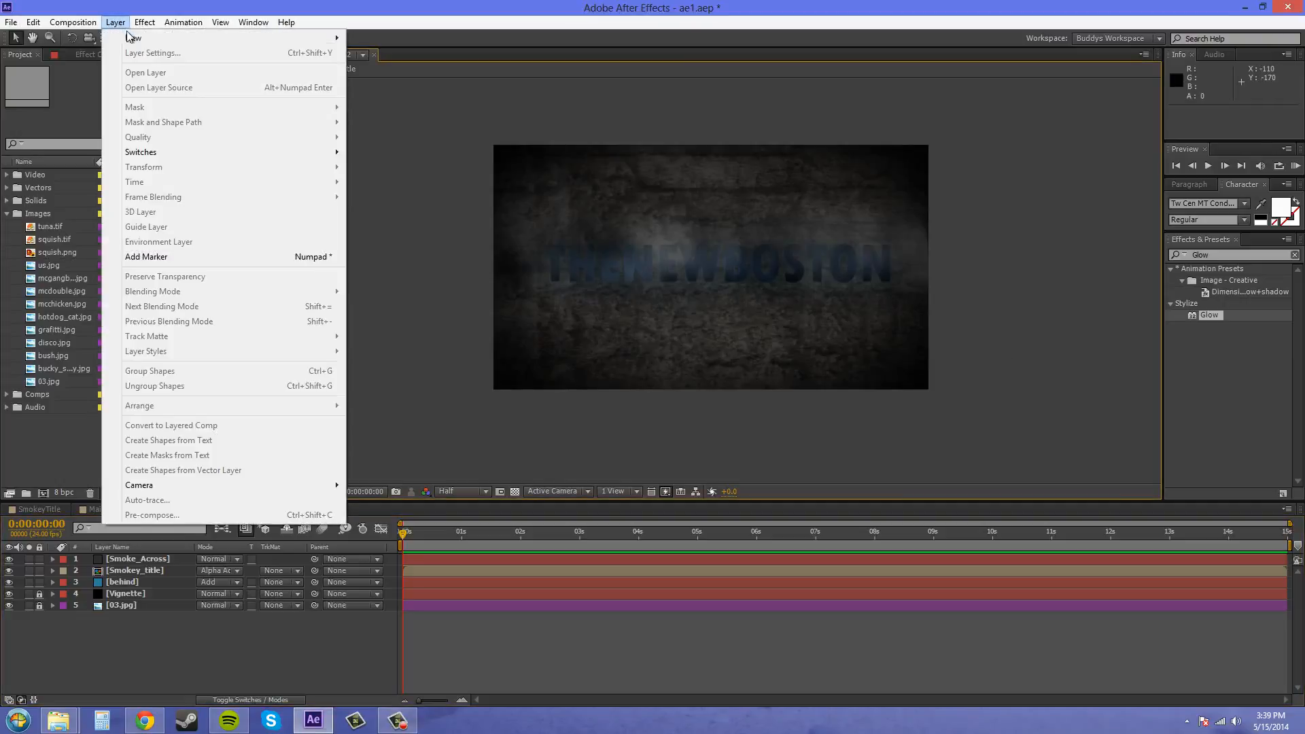
pyautogui.moveTo(132, 38)
pyautogui.click(412, 52)
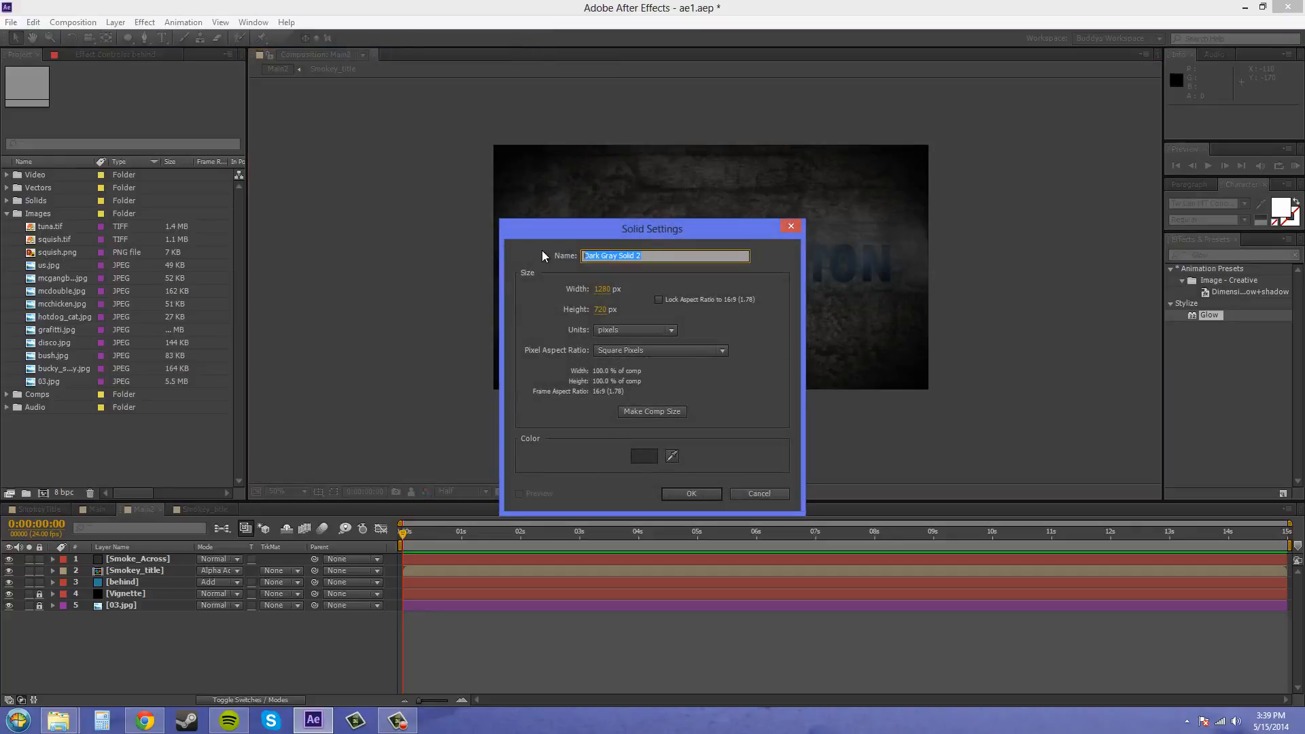
pyautogui.write('Smoke_Cloud')
pyautogui.click(645, 456)
pyautogui.moveTo(534, 385); pyautogui.dragTo(456, 342)
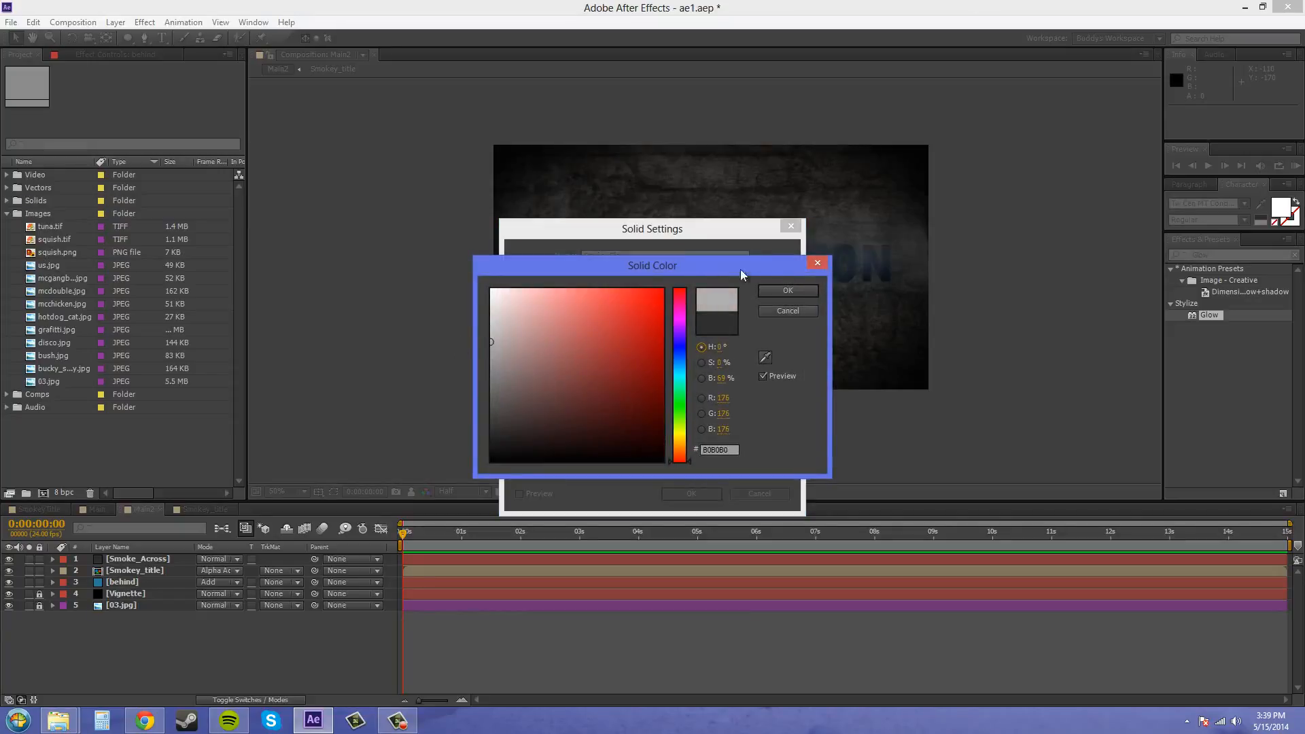
pyautogui.click(788, 290)
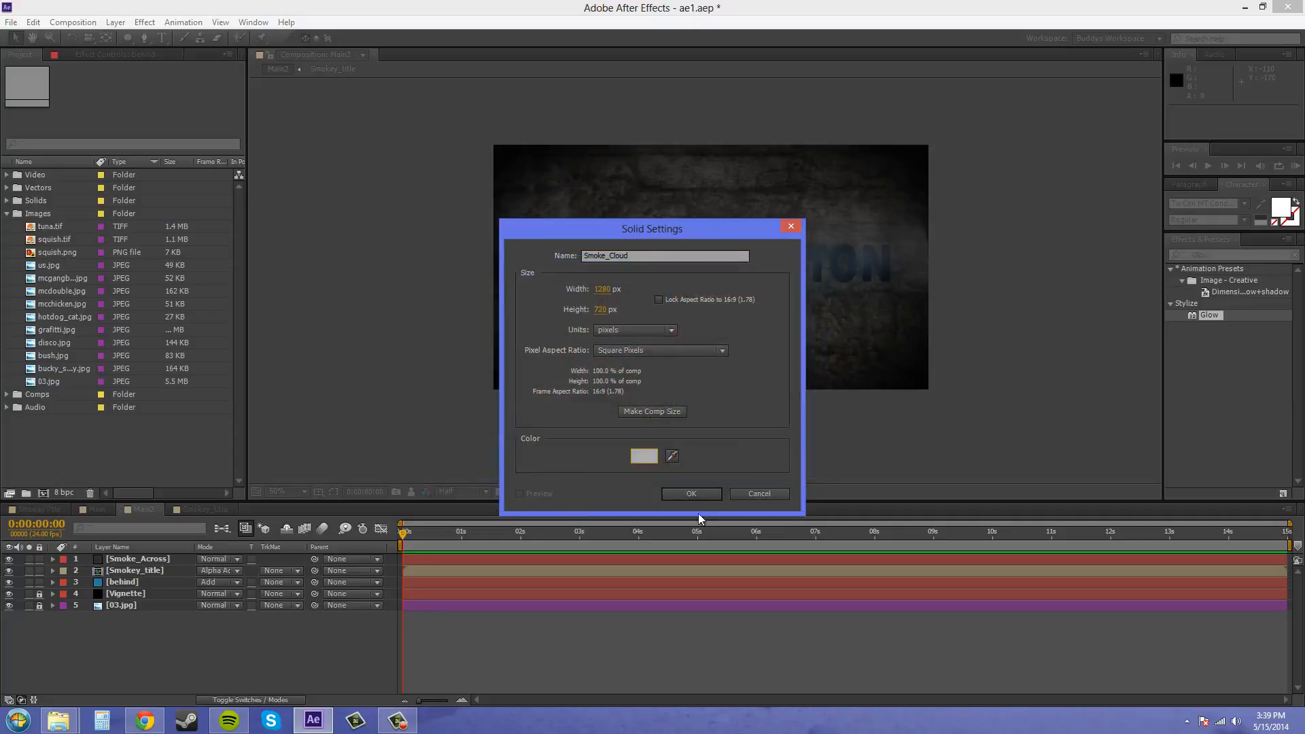
pyautogui.click(688, 495)
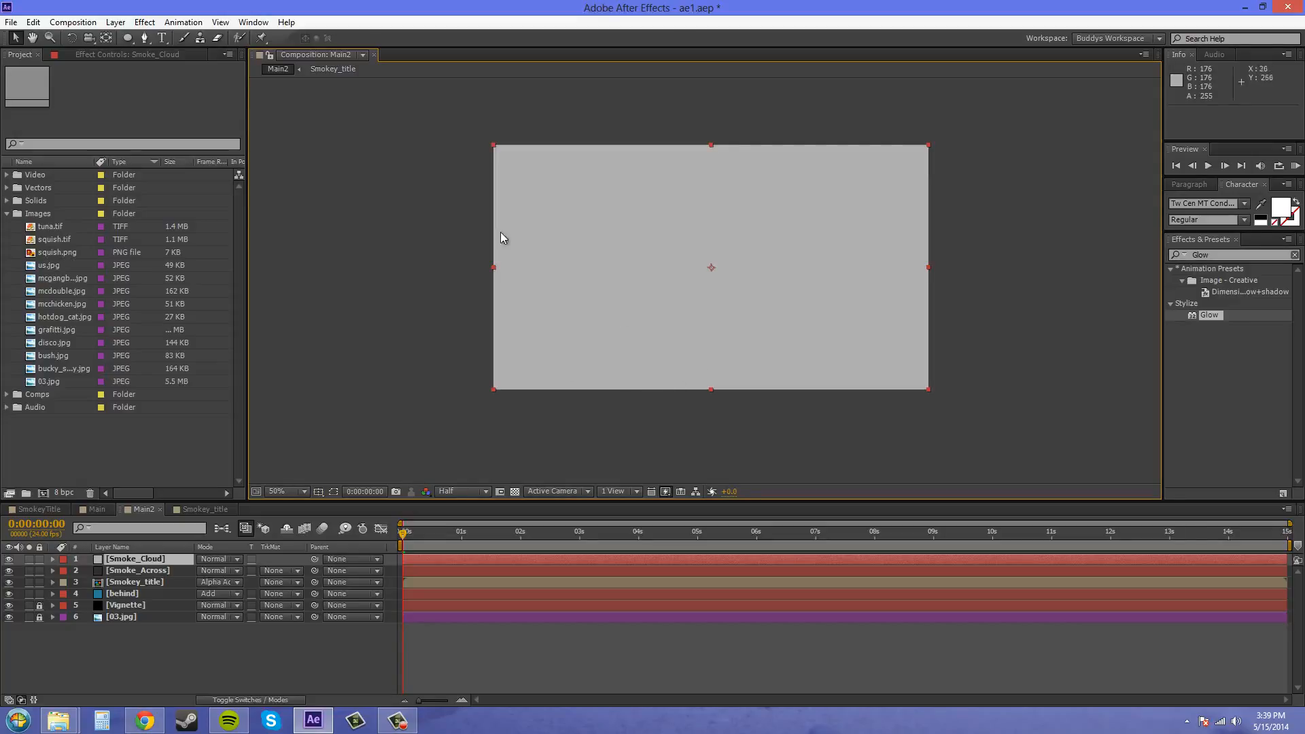
# - Apply the CC Particle World simulation effect to the Smoke_Cloud layer and show the layer switches in the timeline
pyautogui.click(146, 25)
pyautogui.moveTo(181, 207)
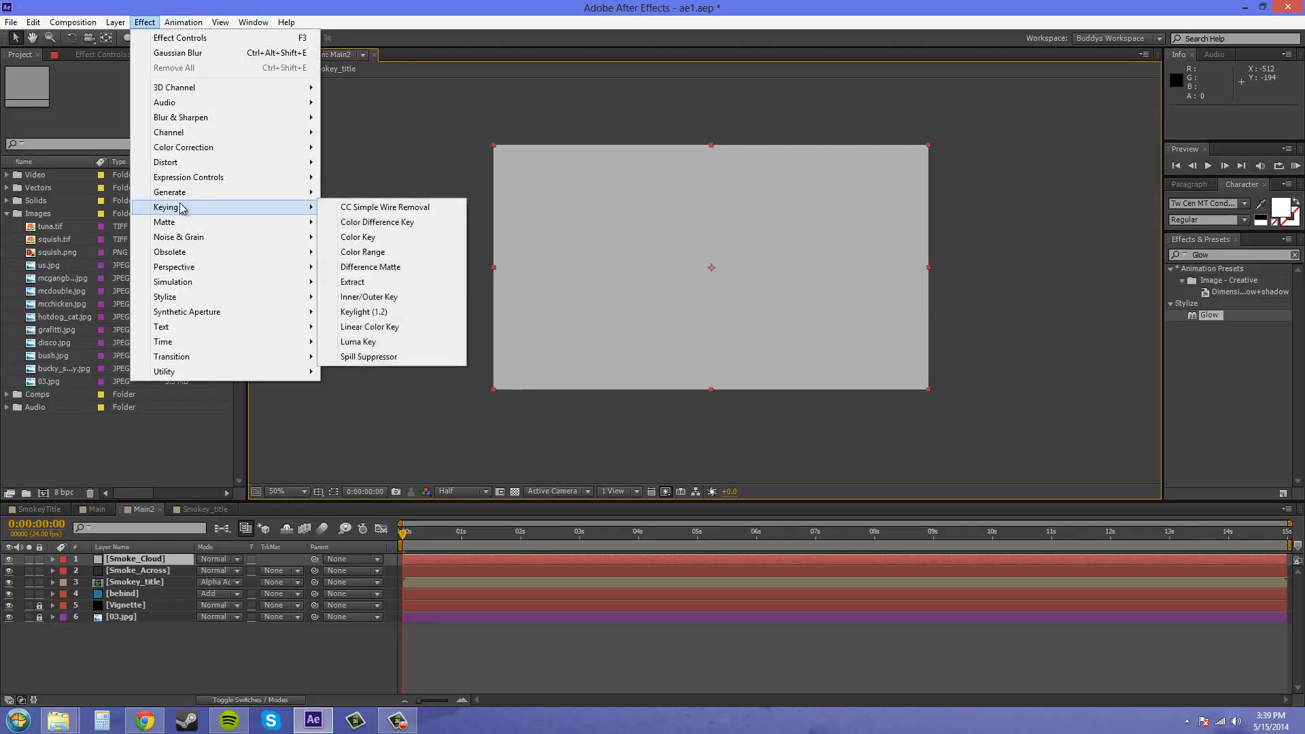
pyautogui.moveTo(182, 285)
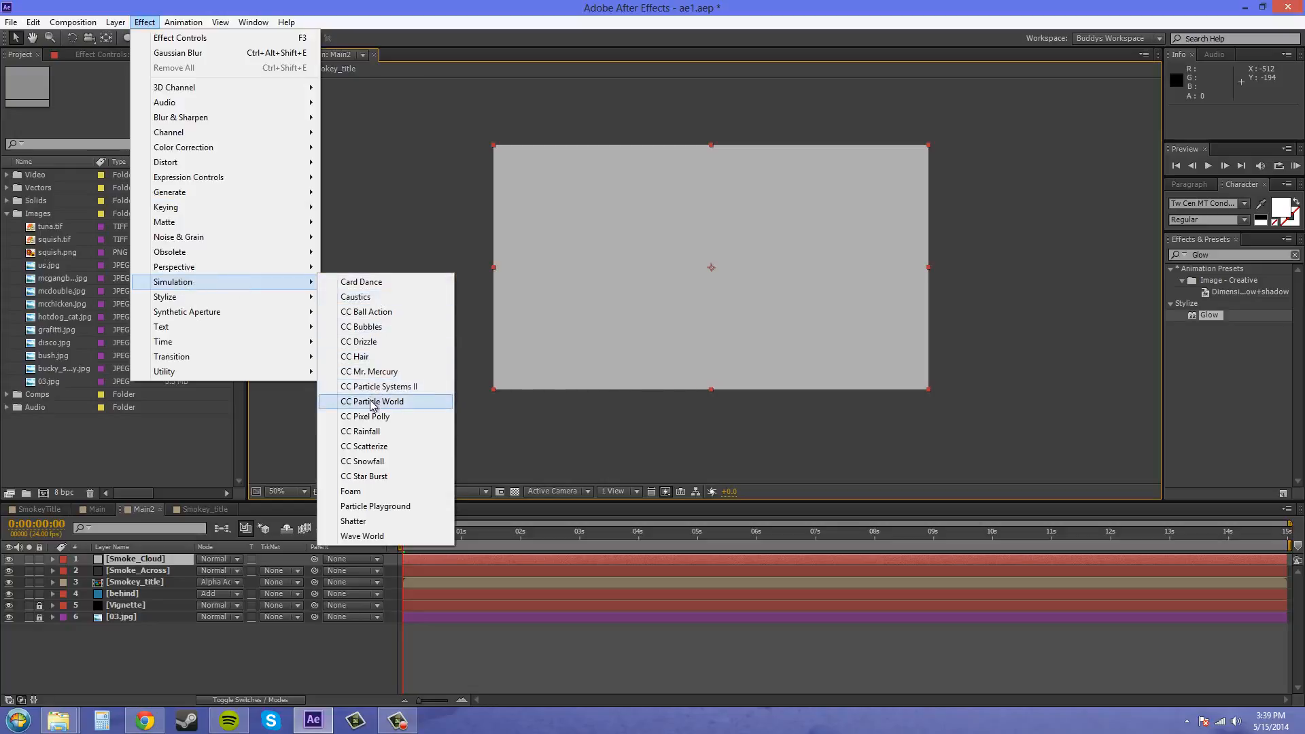
pyautogui.click(397, 402)
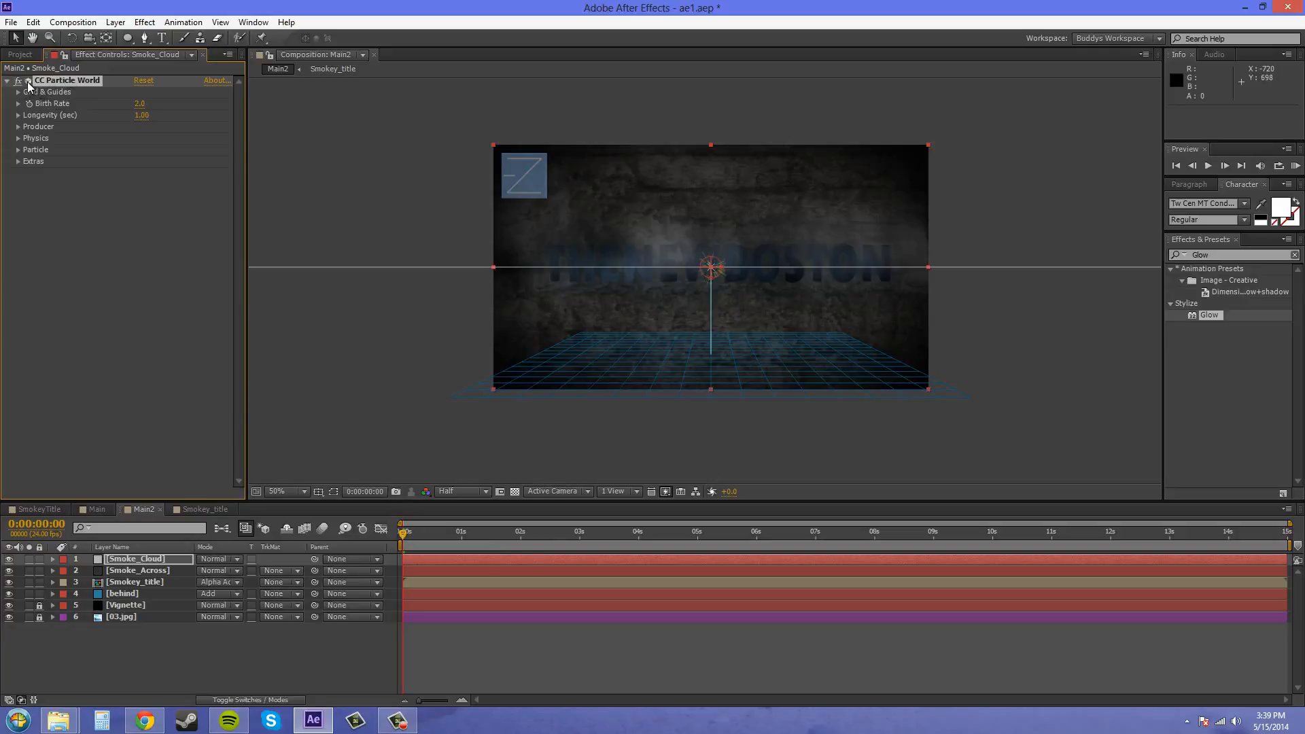
pyautogui.click(248, 699)
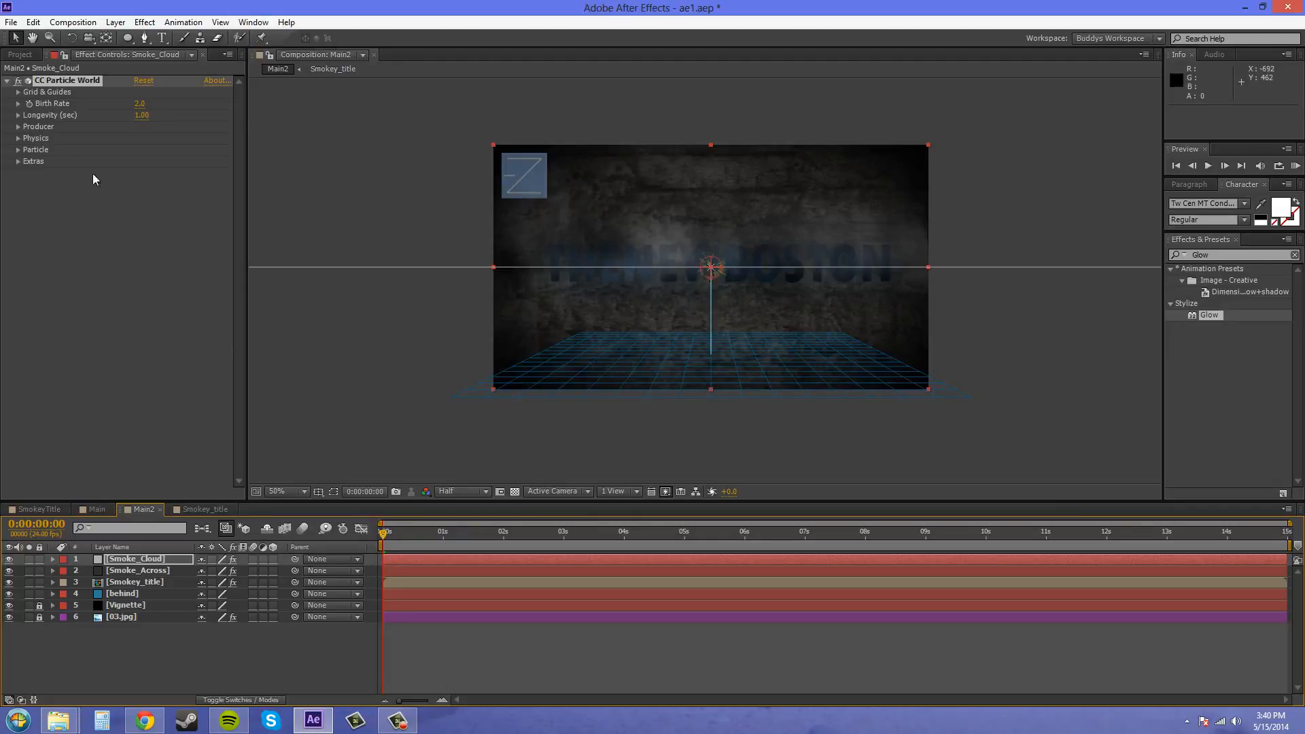
# - Turn off all CC Particle World guides: Position, Radius, Motion Path, Grid, Horizon and Axis Box
pyautogui.click(18, 92)
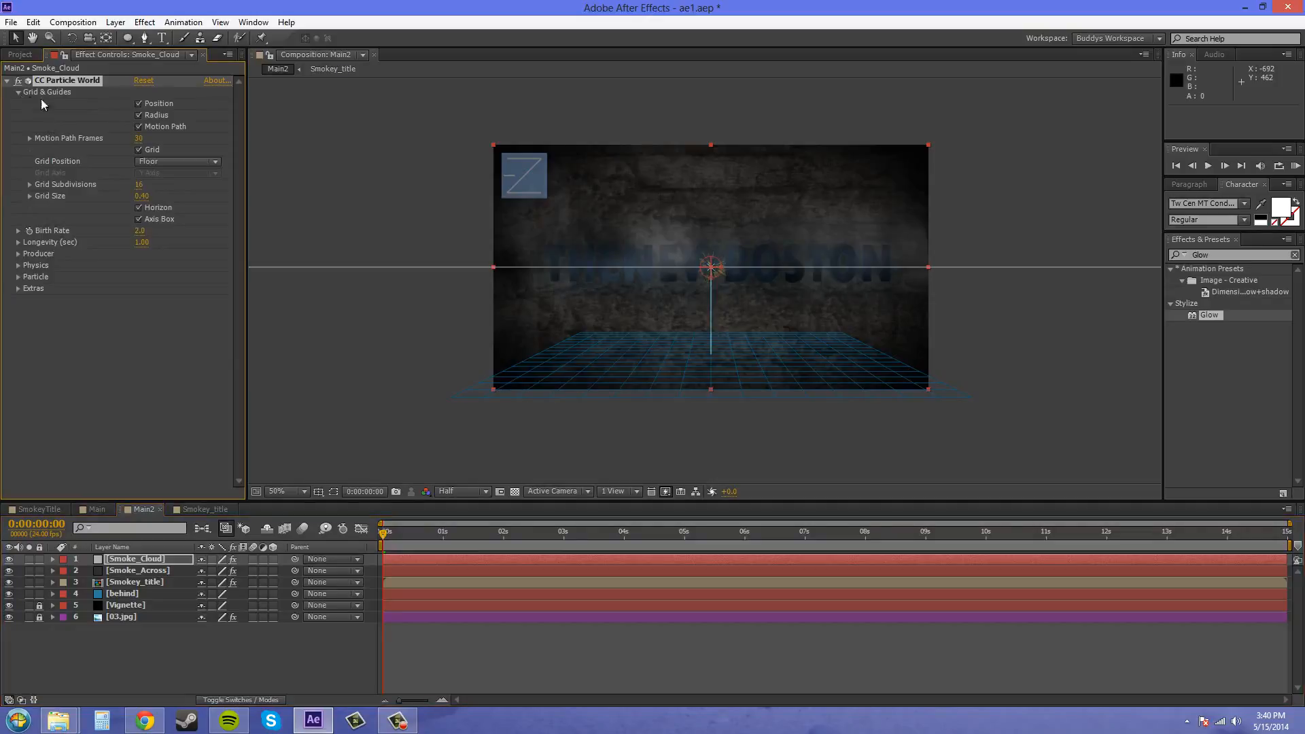
pyautogui.click(138, 104)
pyautogui.click(139, 127)
pyautogui.click(153, 162)
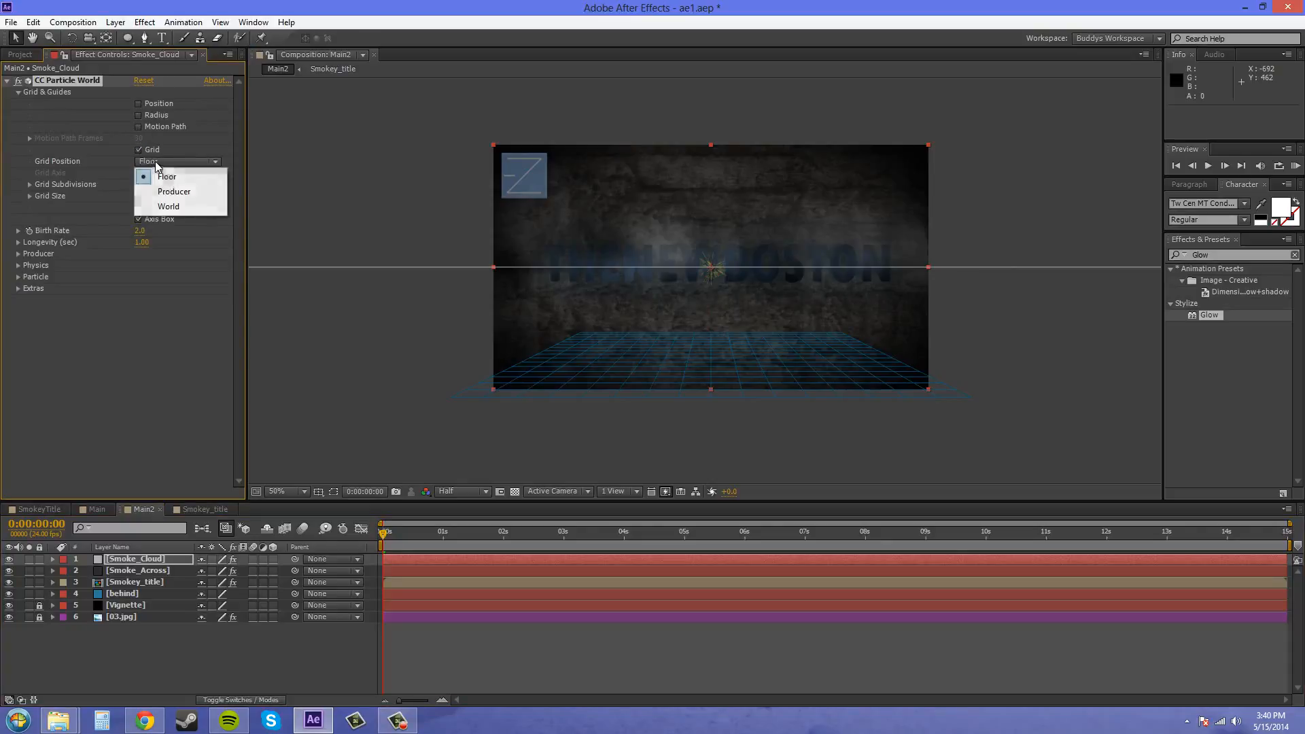
pyautogui.click(140, 149)
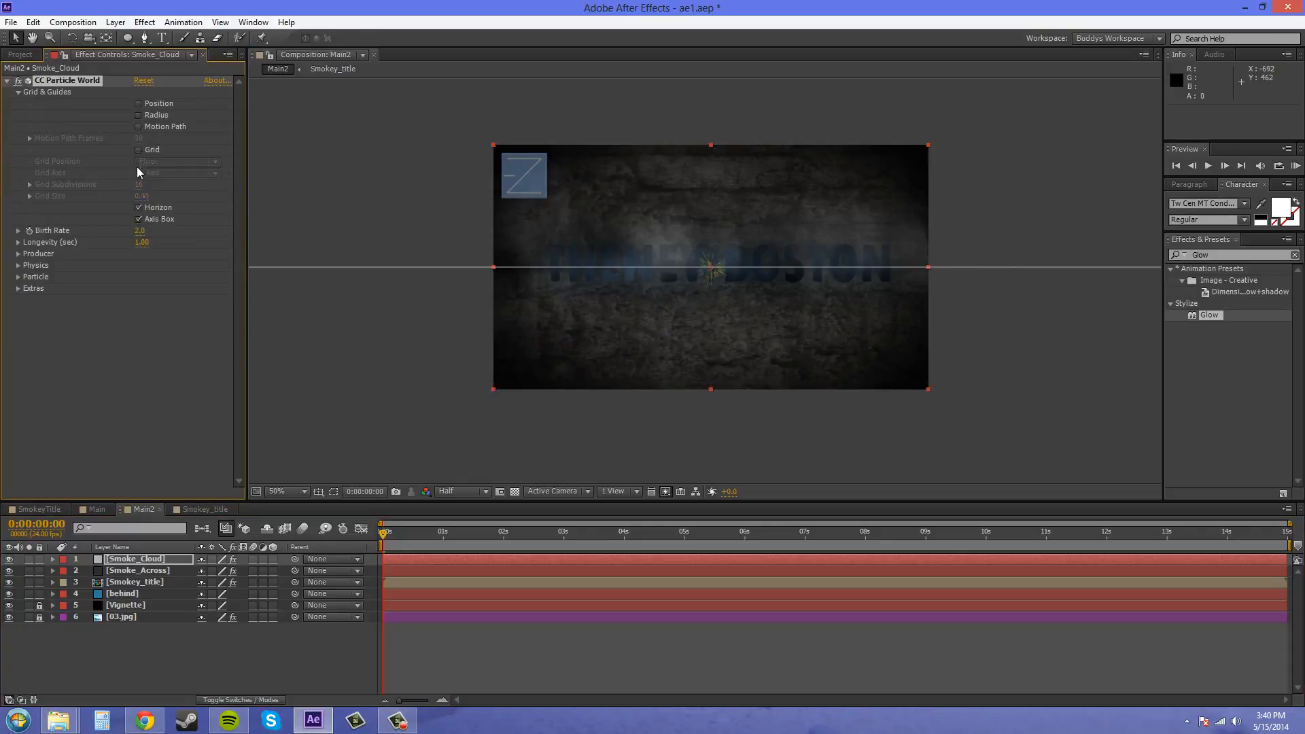
pyautogui.click(139, 208)
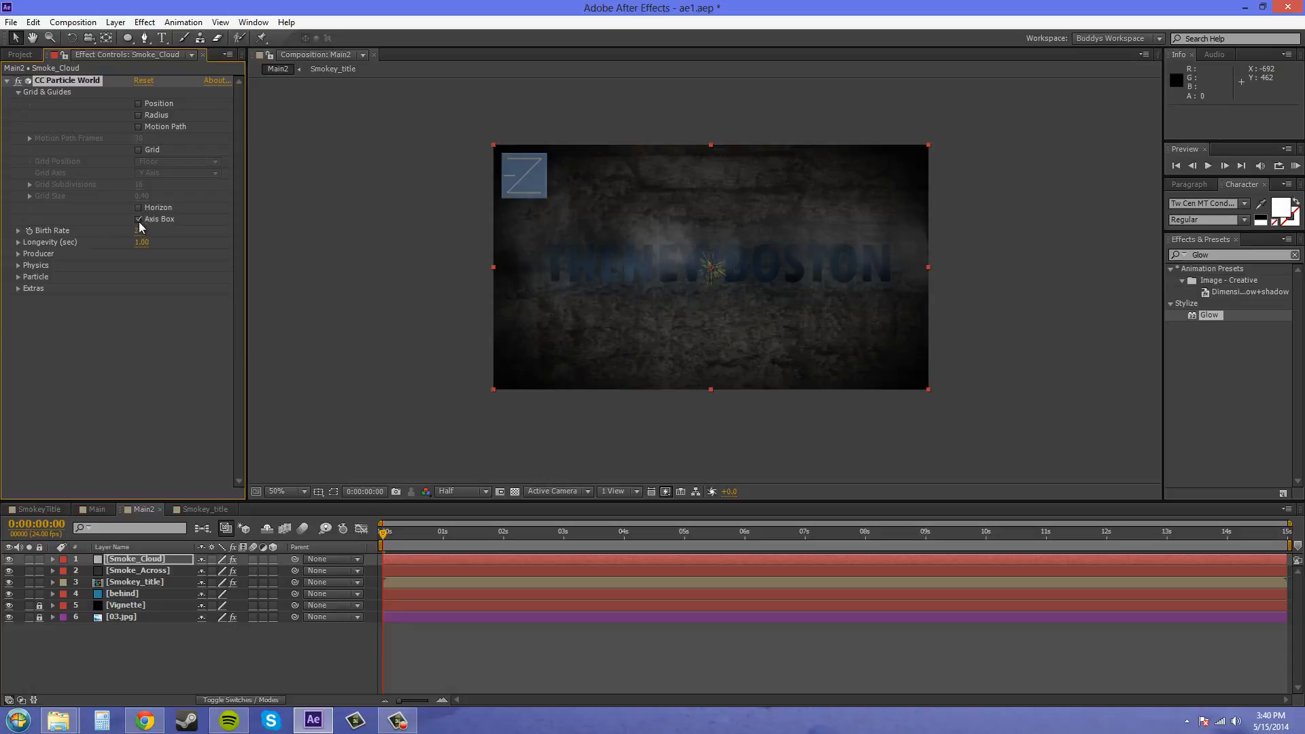
pyautogui.click(139, 219)
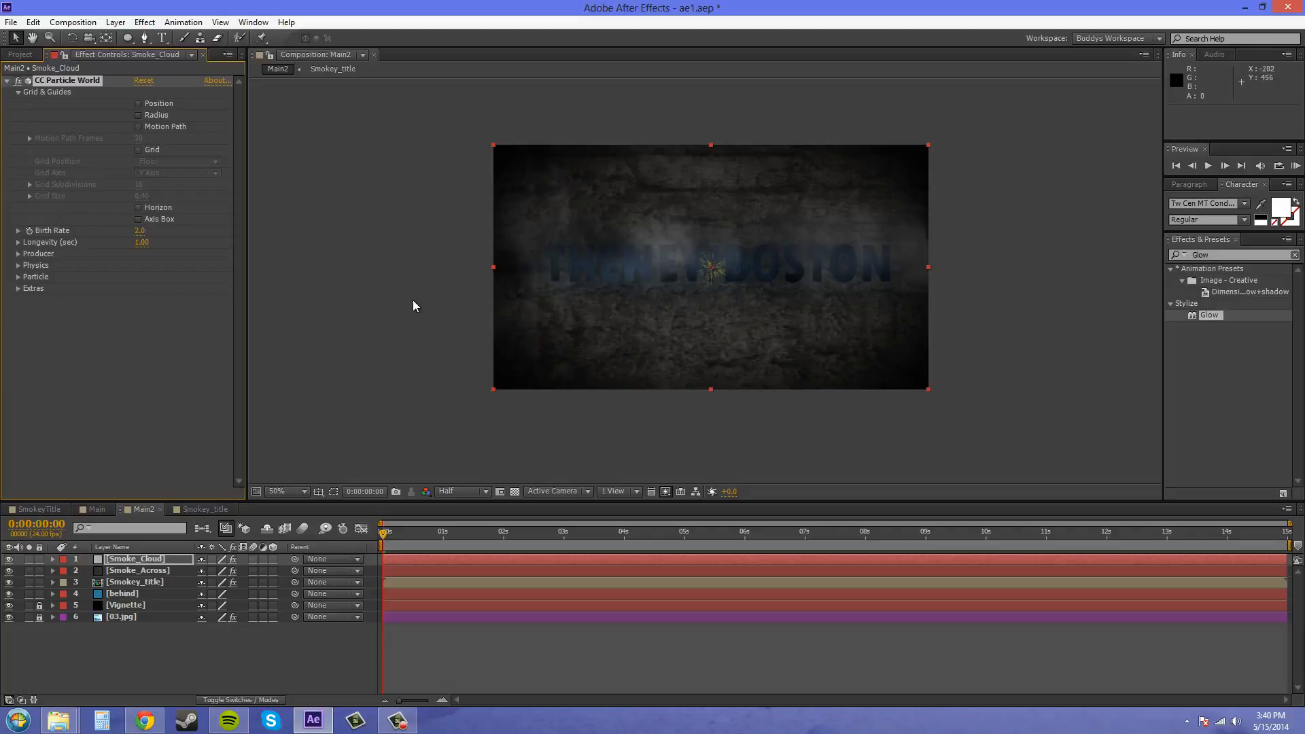
pyautogui.click(17, 94)
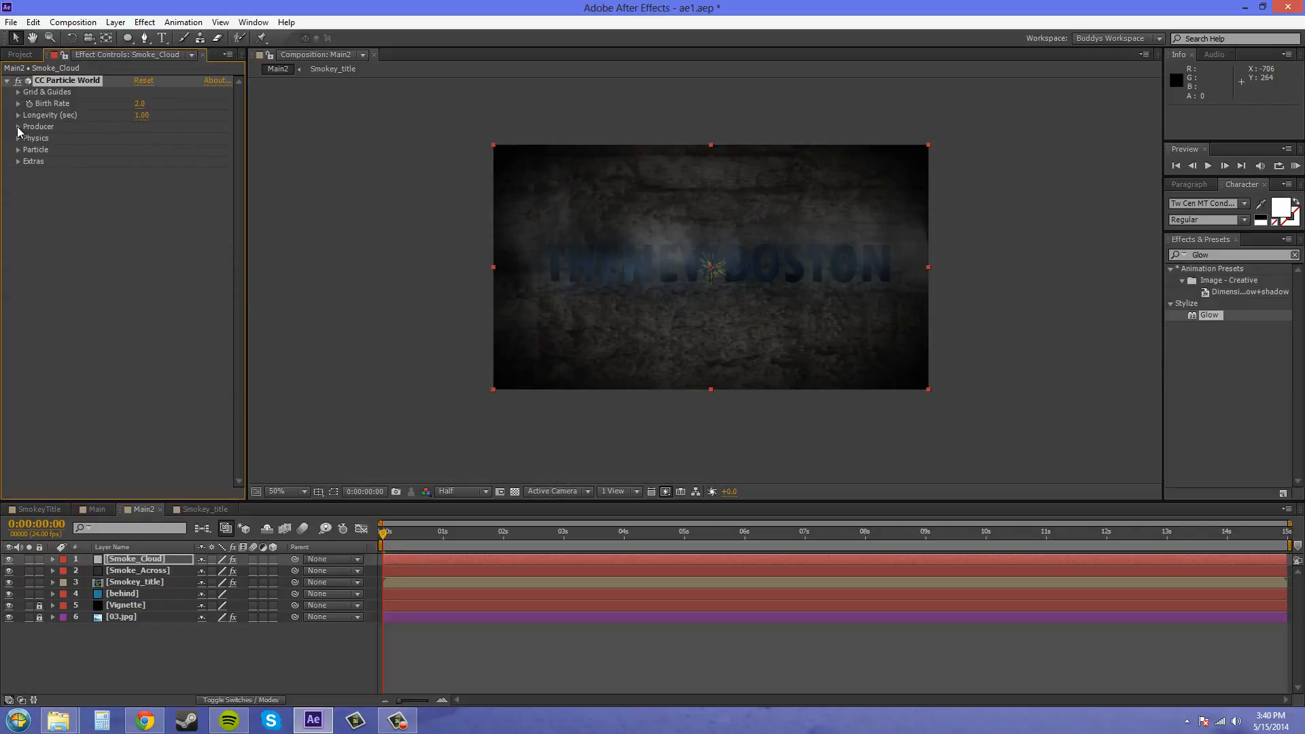
# - Expand the Producer and Particle settings and preview the particle animation up to 0:00:03:10
pyautogui.click(18, 127)
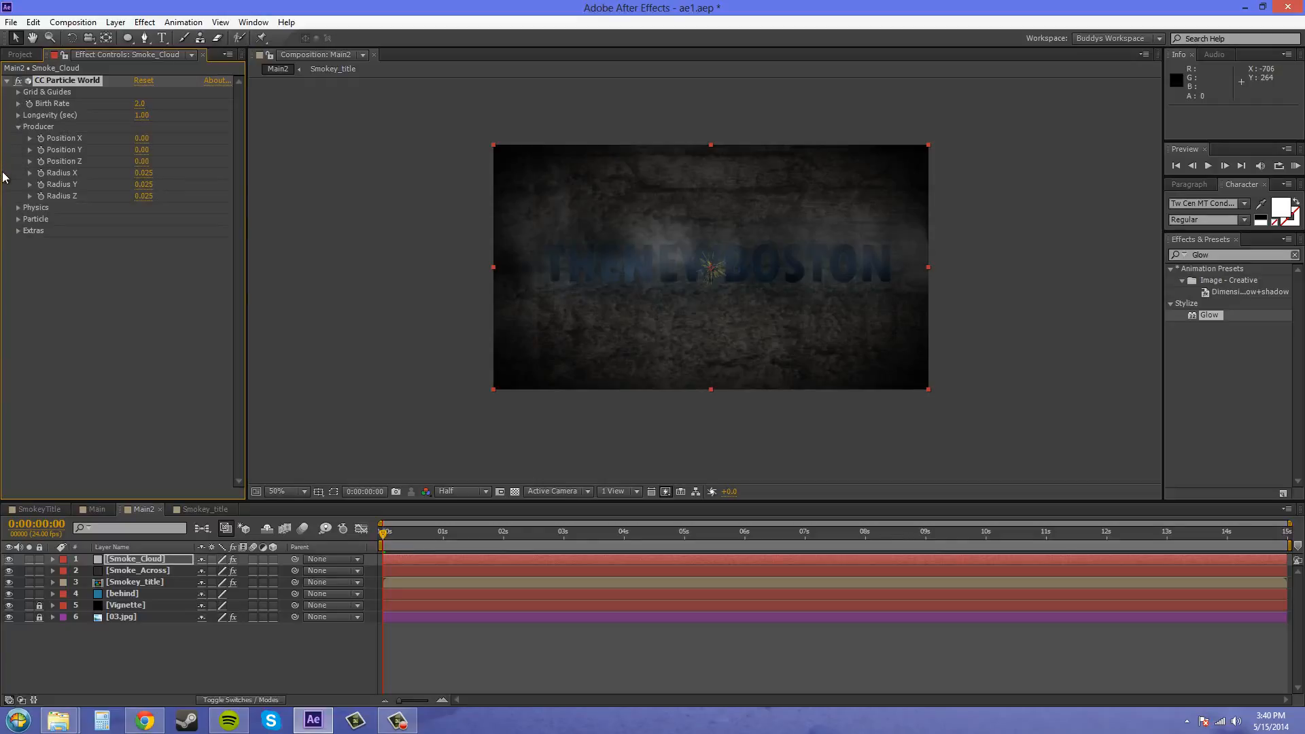
pyautogui.click(17, 219)
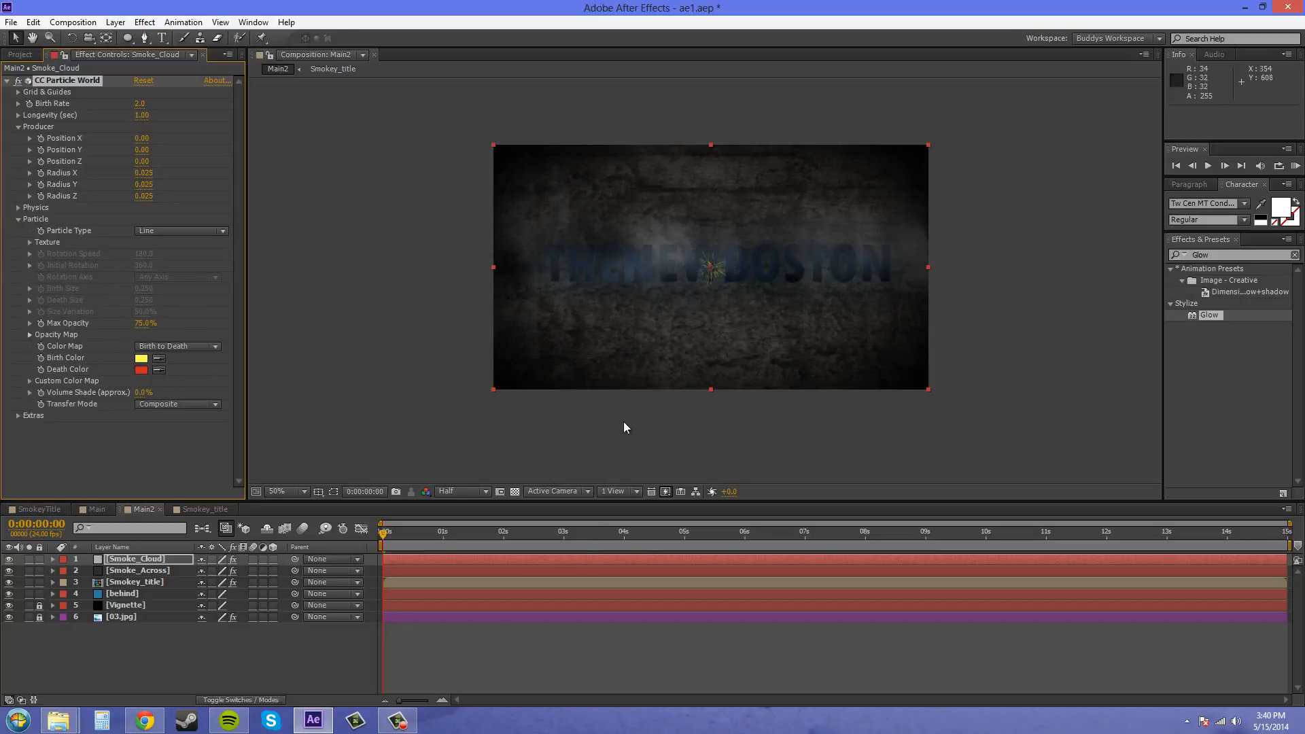
pyautogui.press('space')
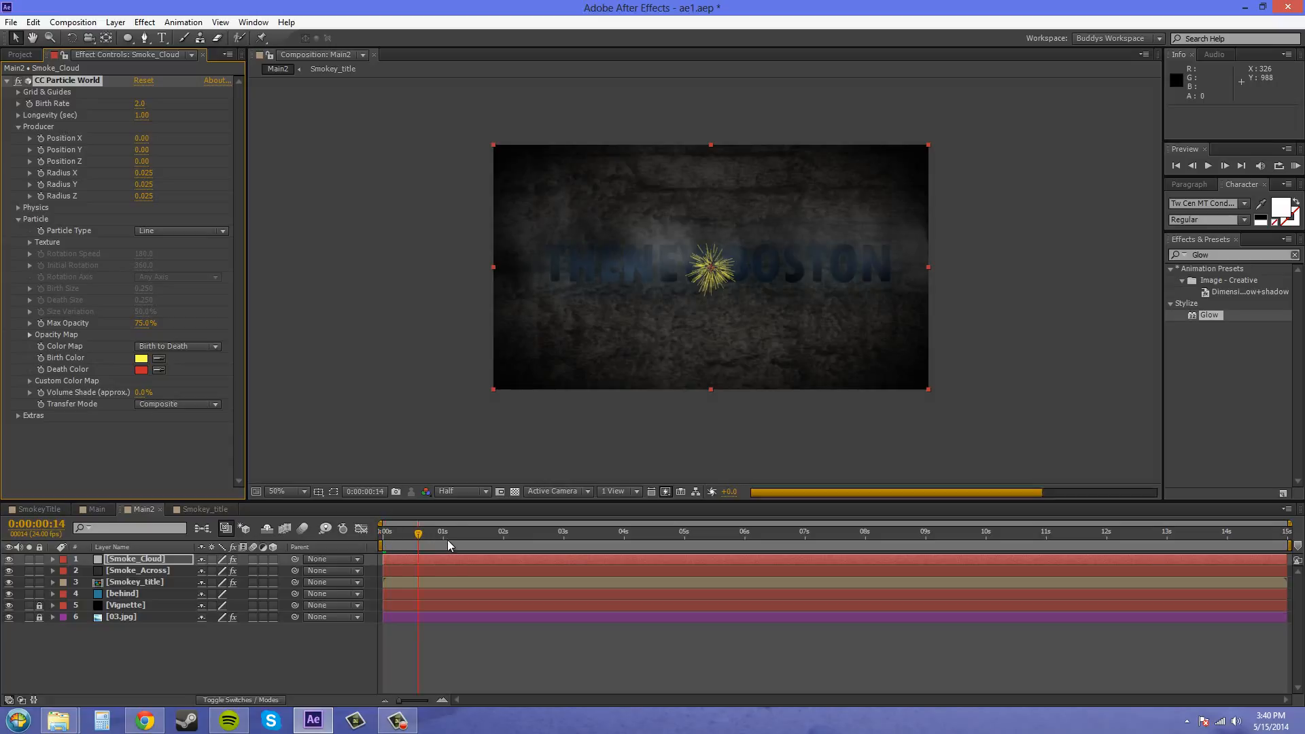
pyautogui.click(589, 543)
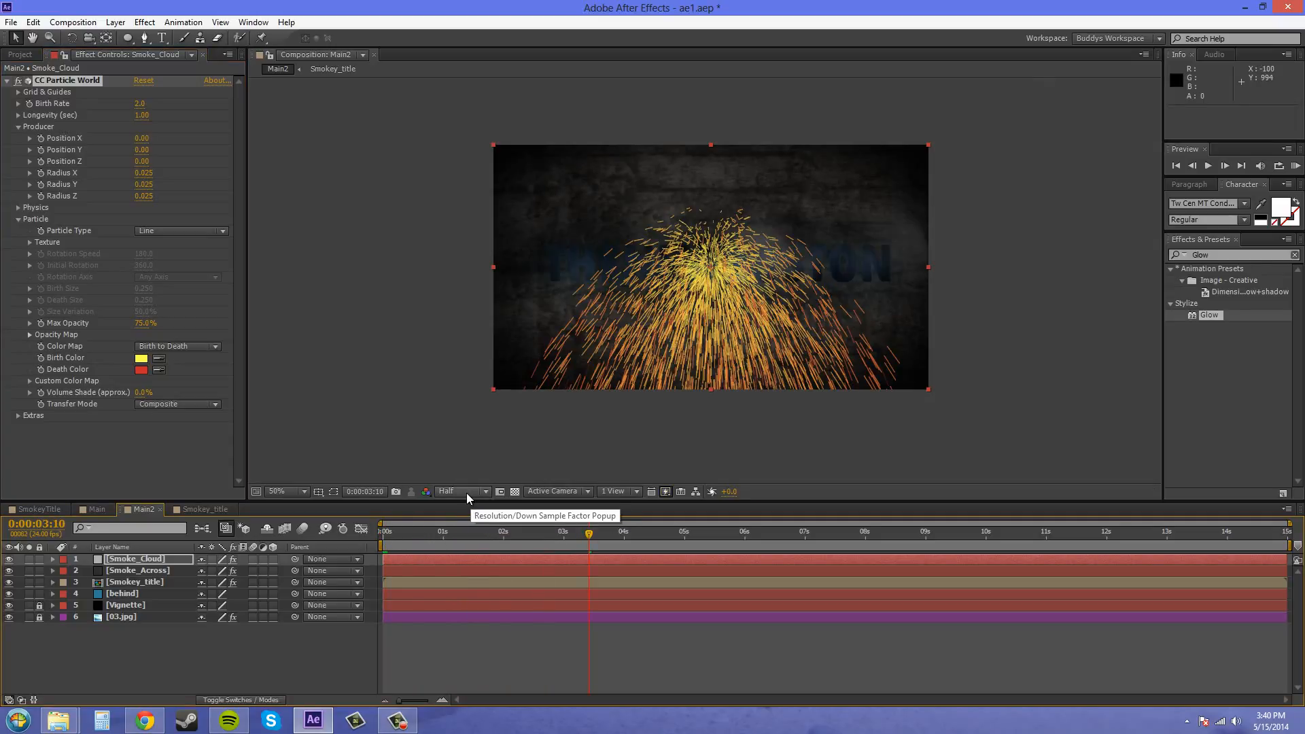
# - Lower the composition's preview resolution to Third and scrub the timeline, leaving the current time at 0:00:02:00
pyautogui.click(466, 492)
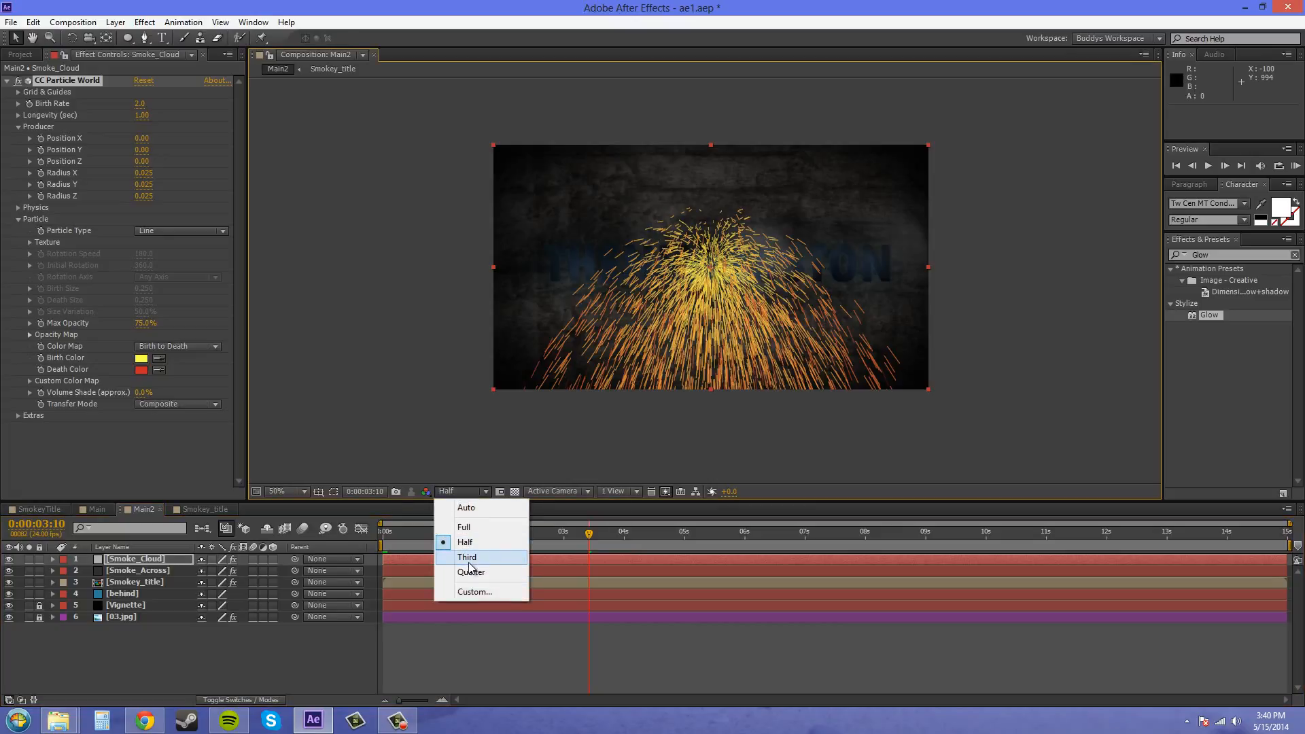
pyautogui.click(467, 559)
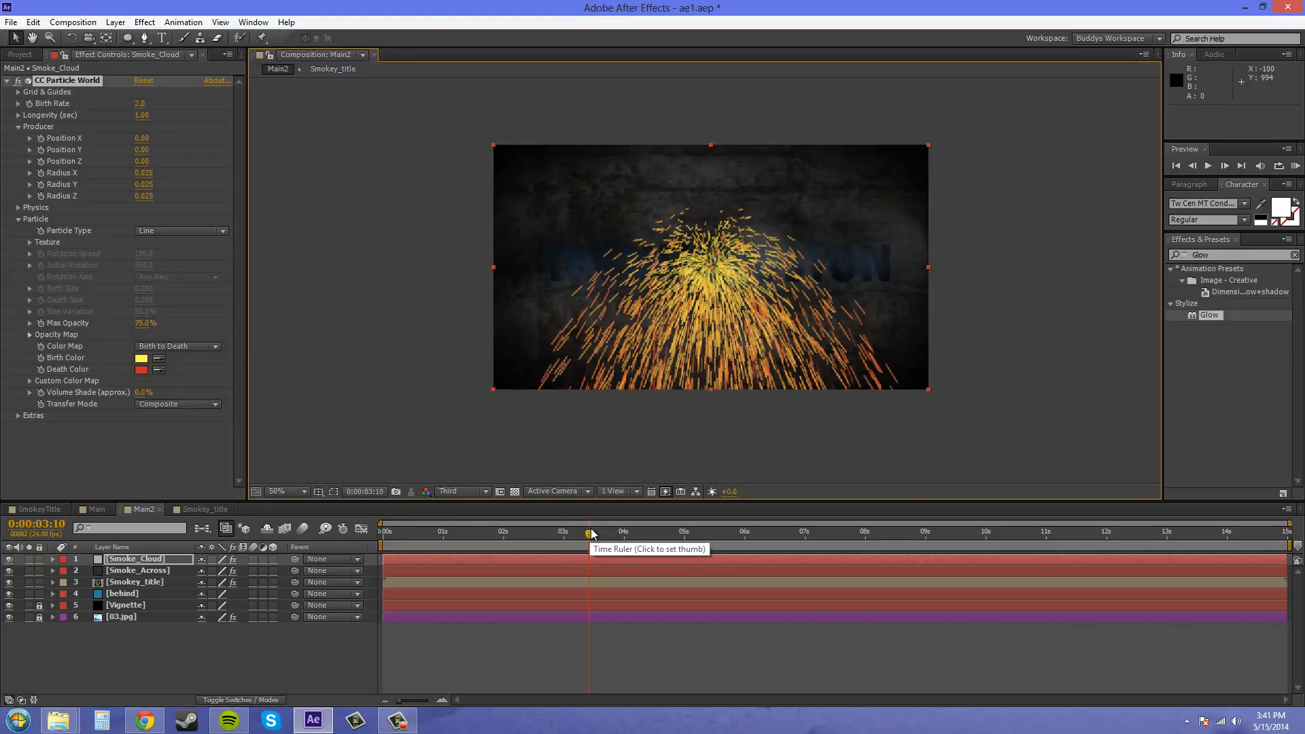
pyautogui.moveTo(589, 536); pyautogui.dragTo(856, 539)
pyautogui.moveTo(768, 528); pyautogui.dragTo(511, 541)
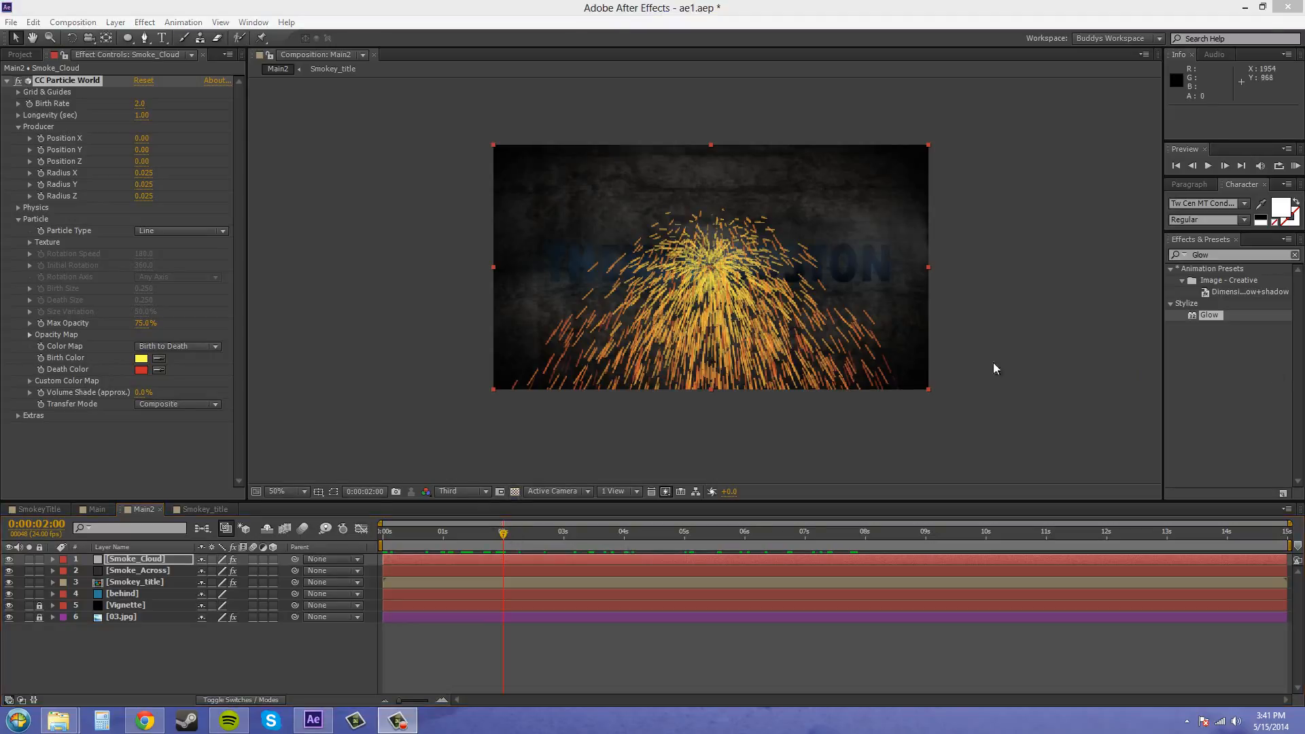
# - Set the particle type to Faded Sphere with a birth size of 0.5 and a death size of 0.75
pyautogui.click(203, 233)
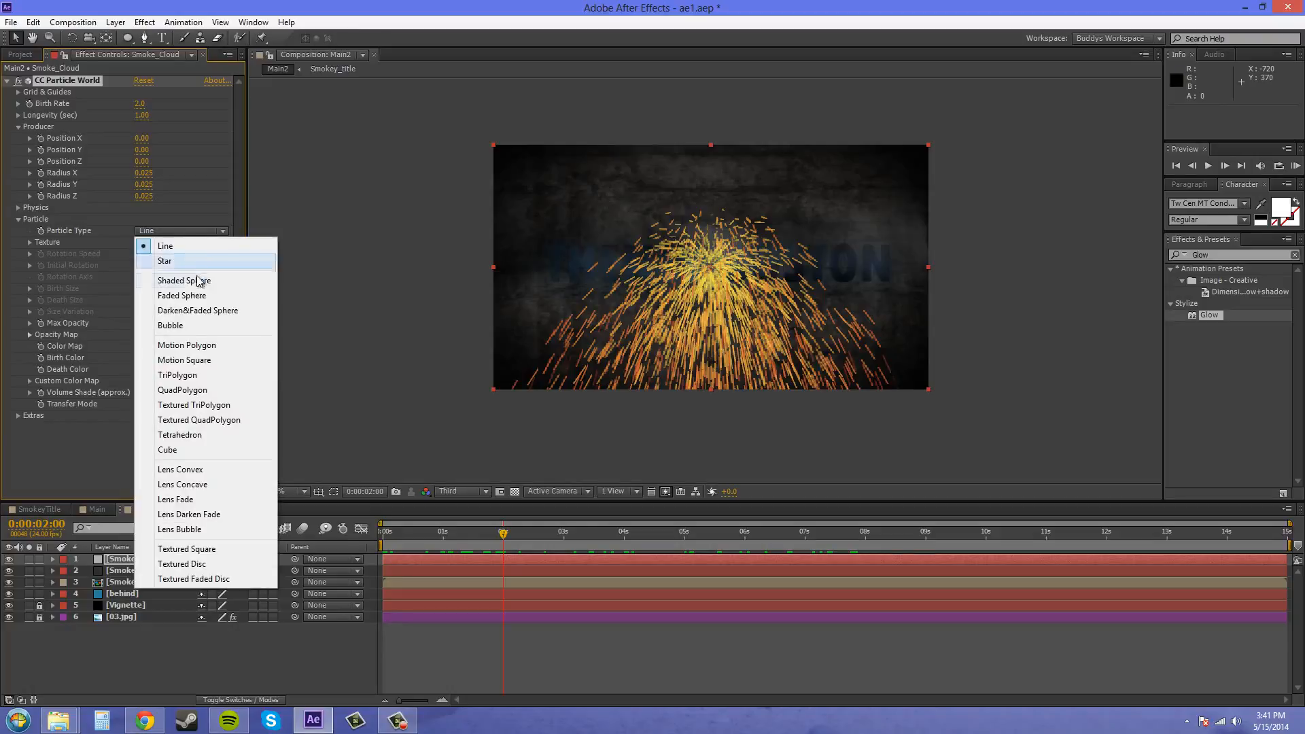
pyautogui.click(193, 297)
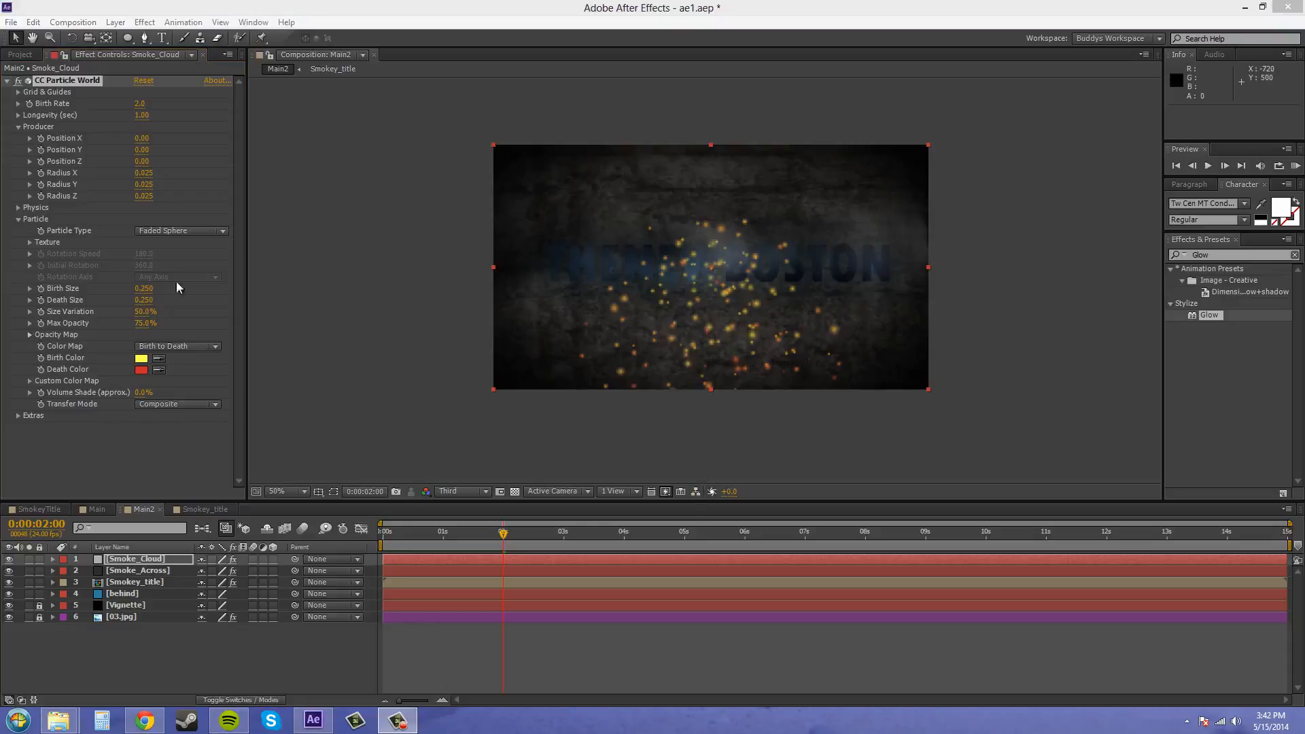
pyautogui.click(144, 288)
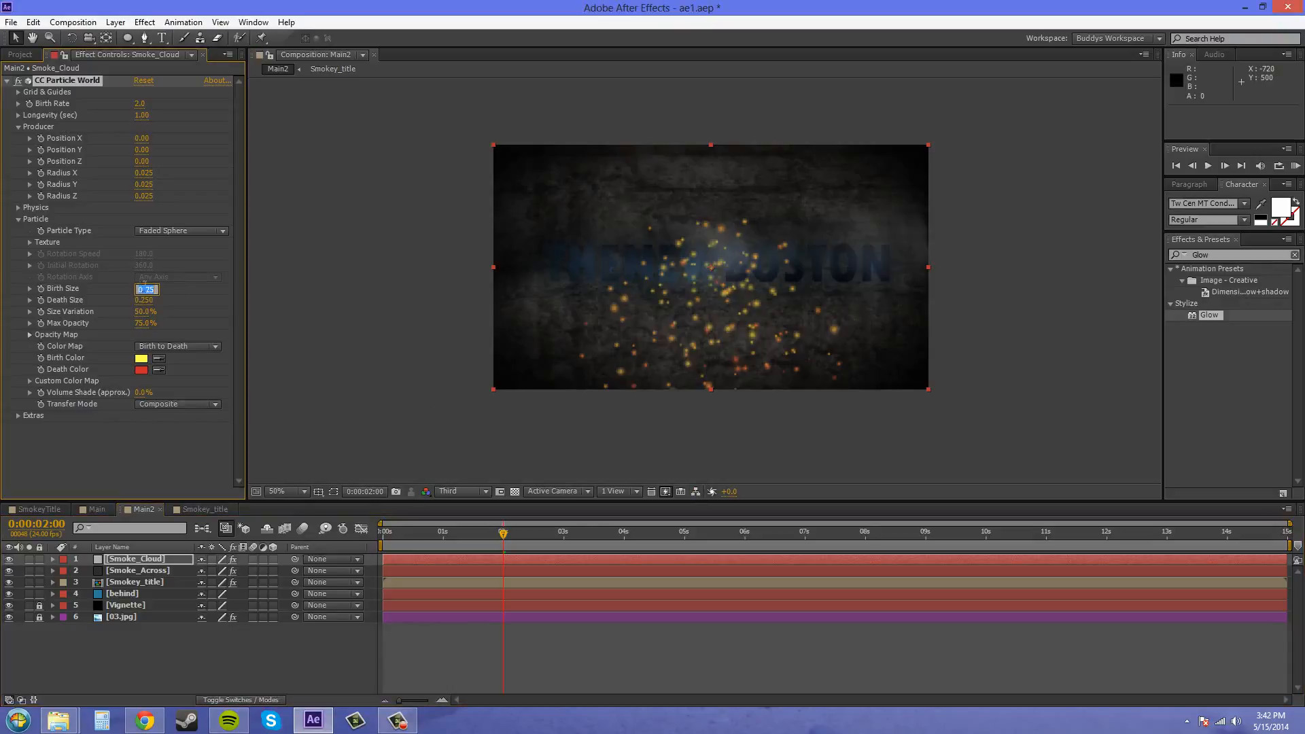
pyautogui.write('.5')
pyautogui.press('Return')
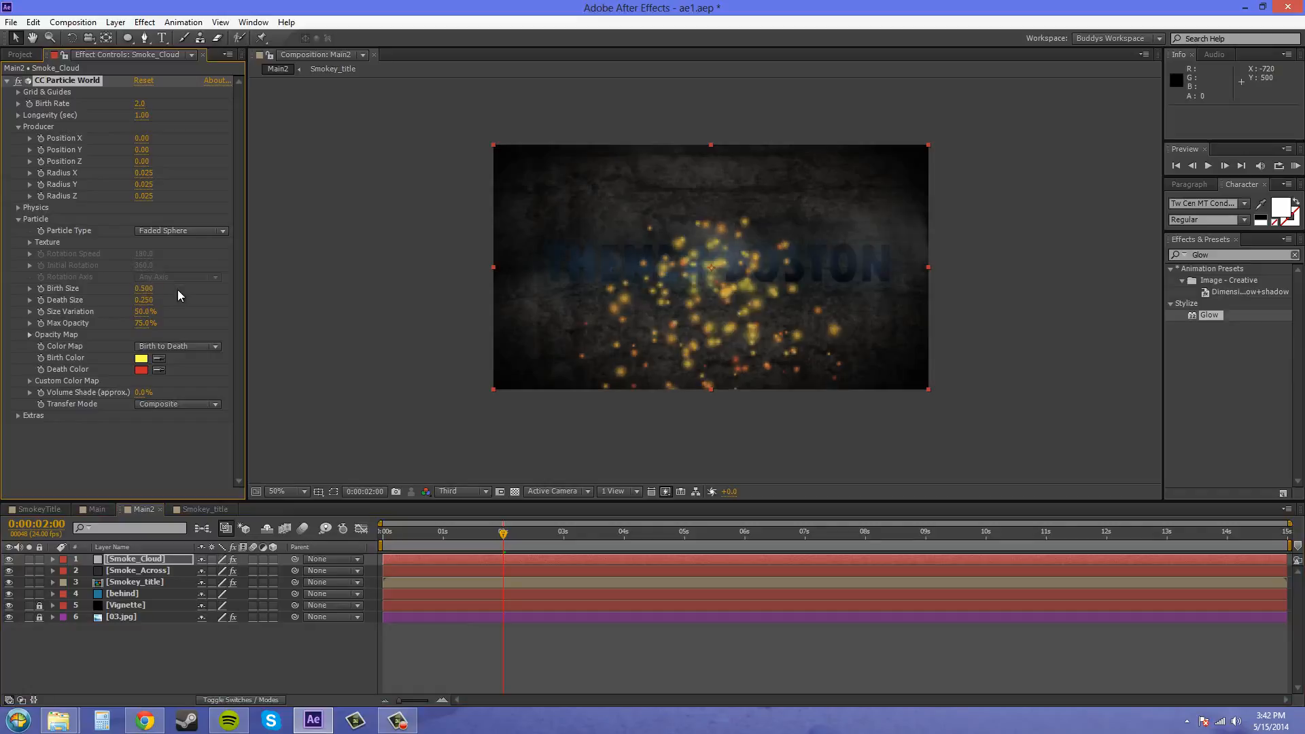
pyautogui.click(145, 300)
pyautogui.write('.75')
pyautogui.press('Return')
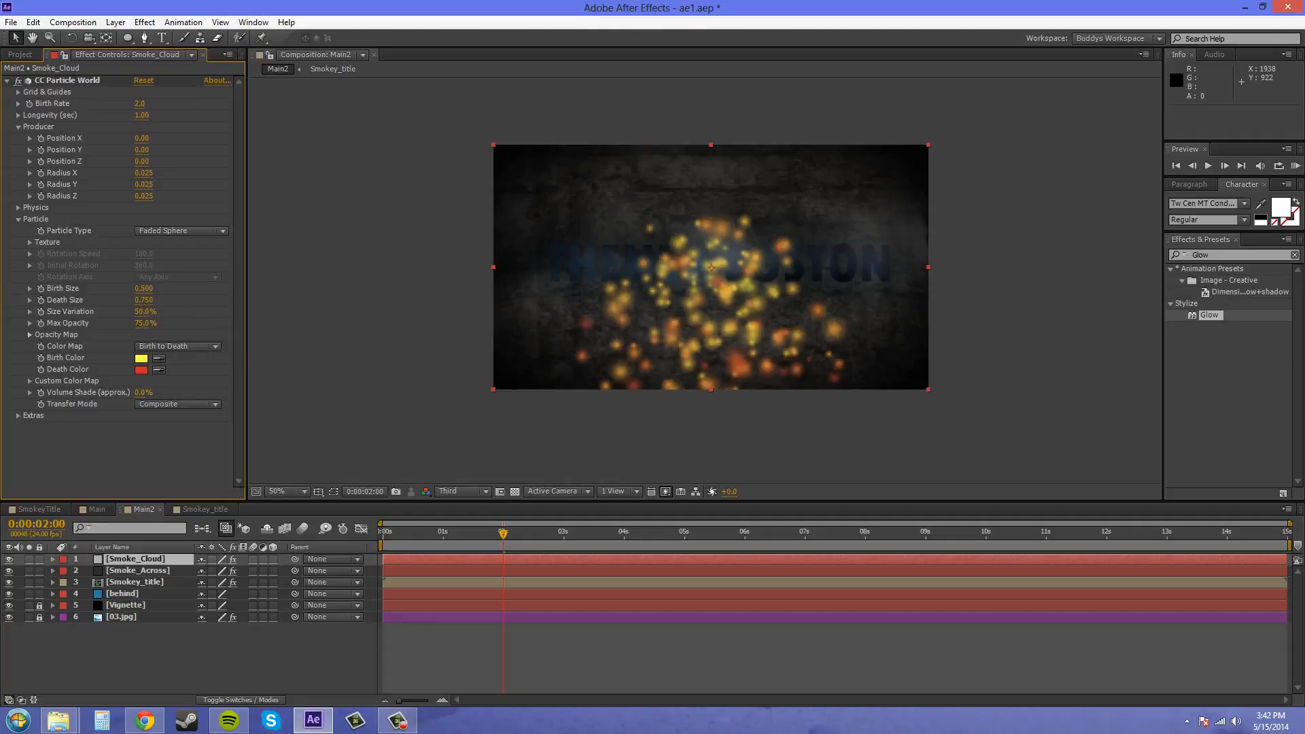
# - Set the particles' maximum opacity to 33%
pyautogui.click(148, 324)
pyautogui.write('33')
pyautogui.press('Return')
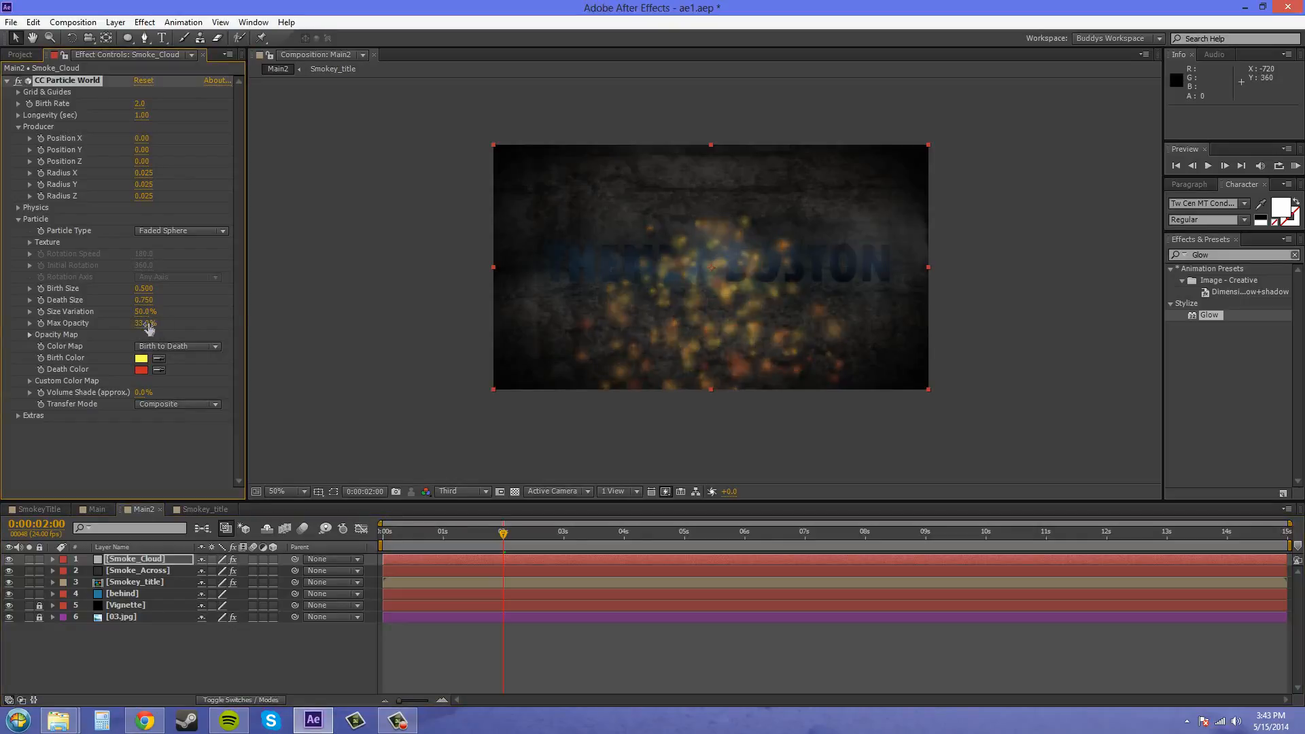
# - Set the particles' birth colour to the very dark blue 0E2026
pyautogui.click(142, 359)
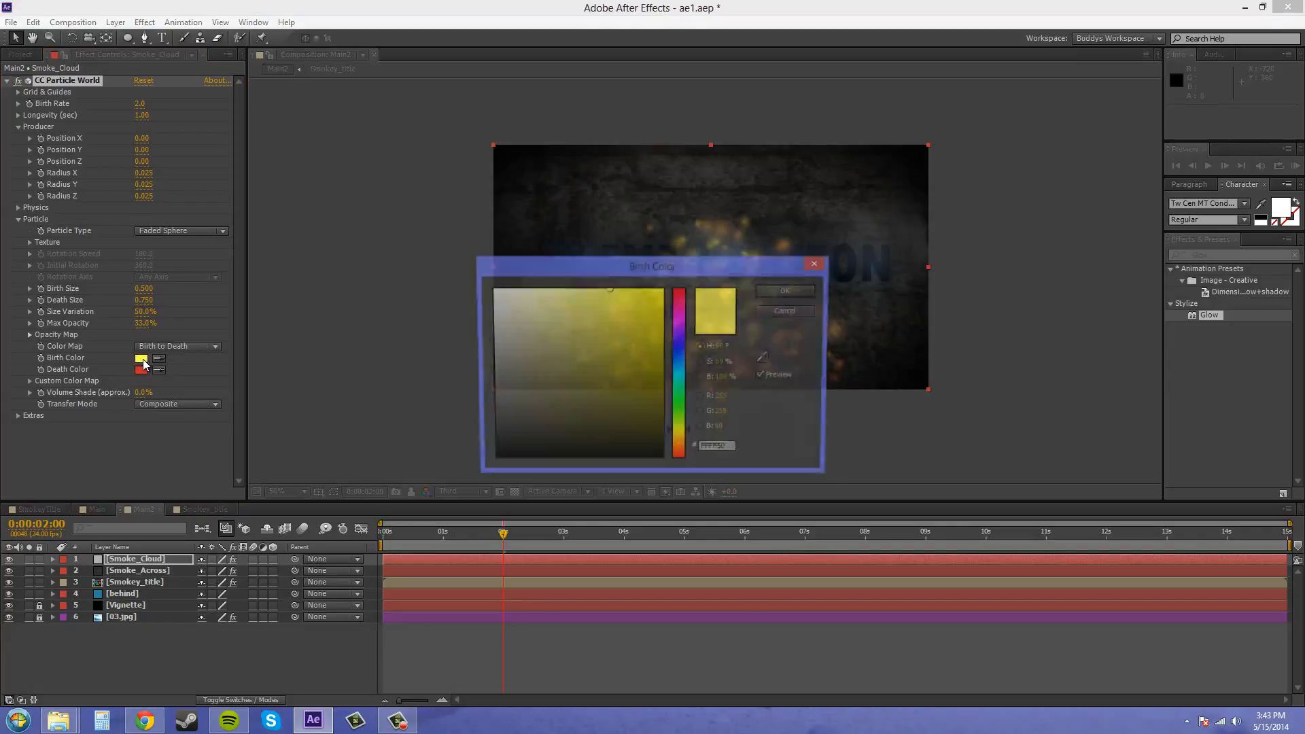
pyautogui.click(678, 352)
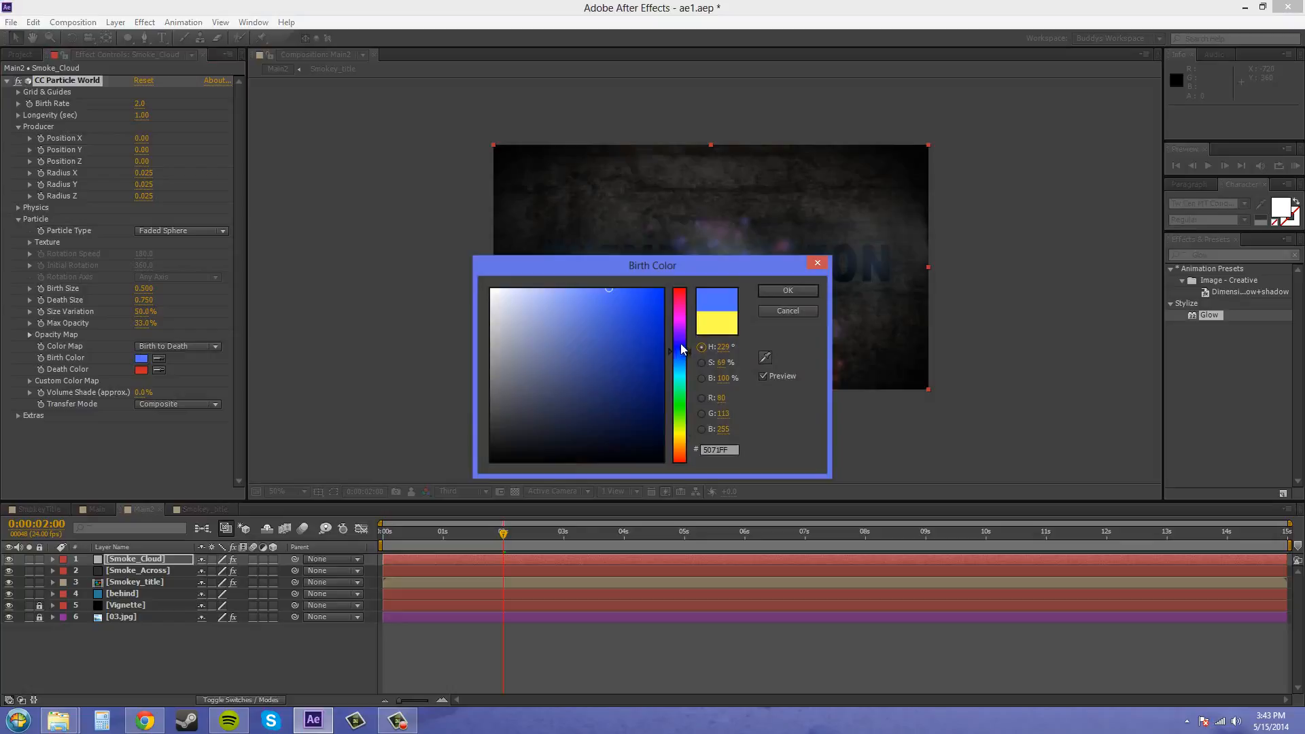
pyautogui.moveTo(678, 350)
pyautogui.mouseDown()
pyautogui.moveTo(680, 378)
pyautogui.moveTo(681, 367)
pyautogui.mouseUp()
pyautogui.moveTo(620, 402)
pyautogui.mouseDown()
pyautogui.moveTo(574, 422)
pyautogui.moveTo(598, 434)
pyautogui.mouseUp()
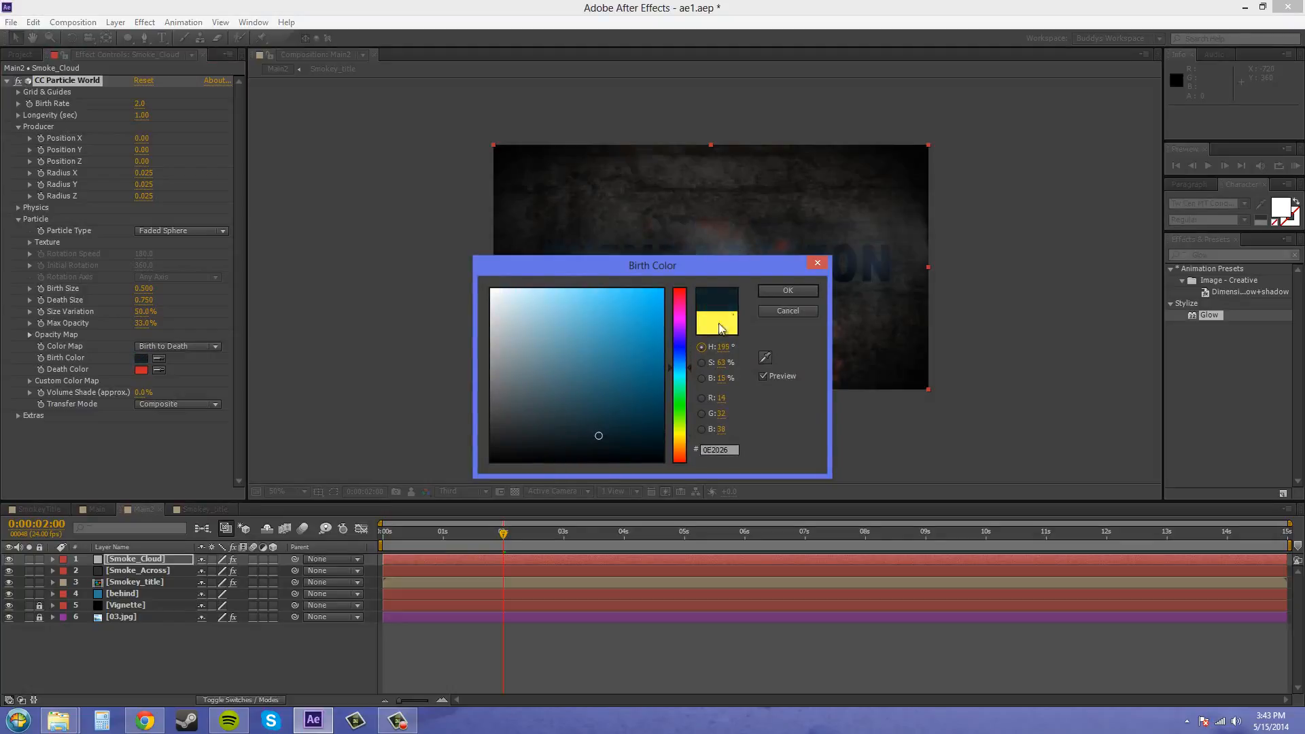
pyautogui.click(781, 292)
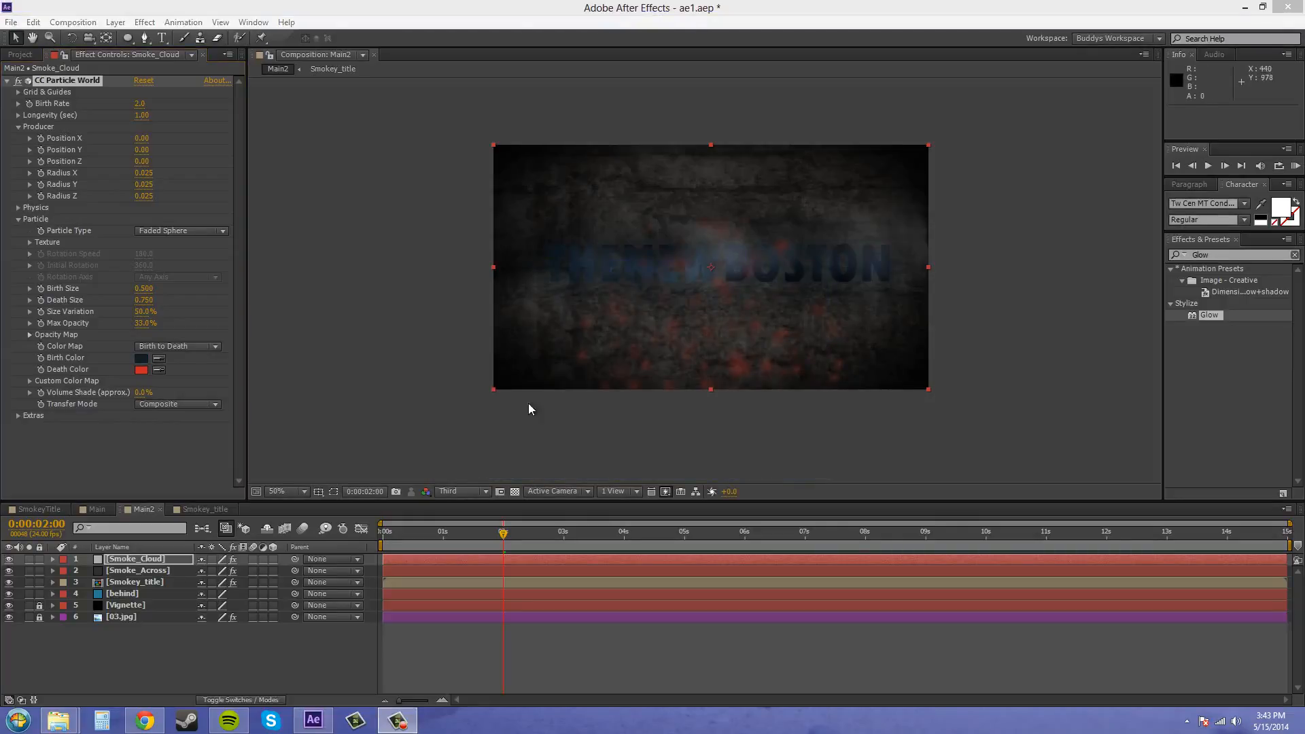
# - Set the particles' death colour to the dark grey-blue 2E3539
pyautogui.click(143, 369)
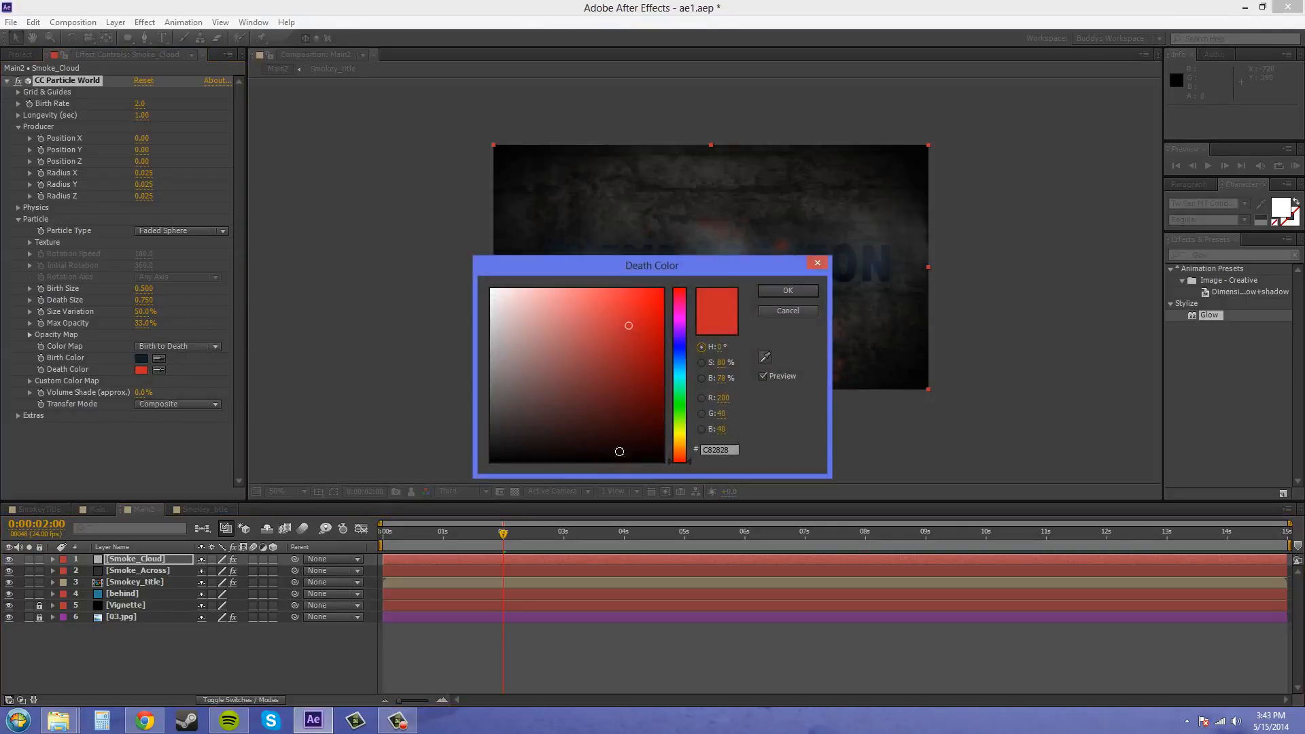
pyautogui.moveTo(677, 364); pyautogui.dragTo(665, 369)
pyautogui.moveTo(575, 408); pyautogui.dragTo(523, 422)
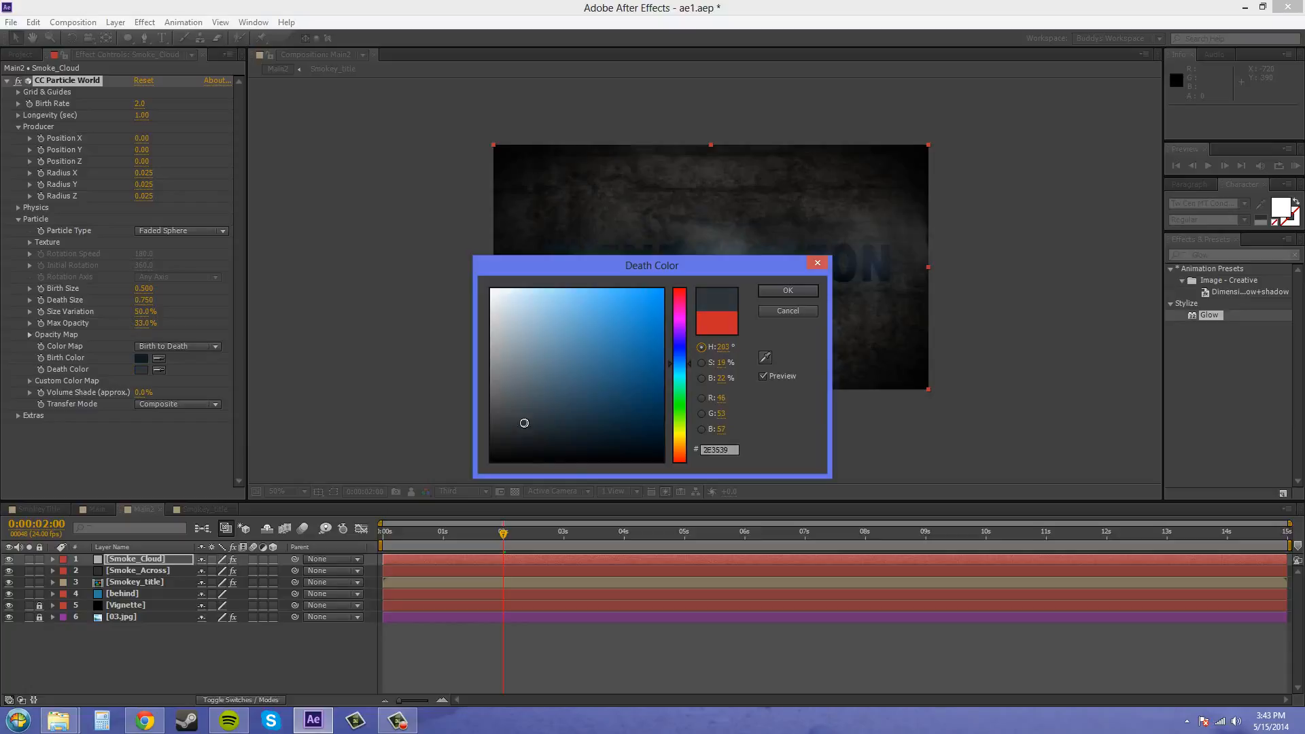
pyautogui.click(788, 291)
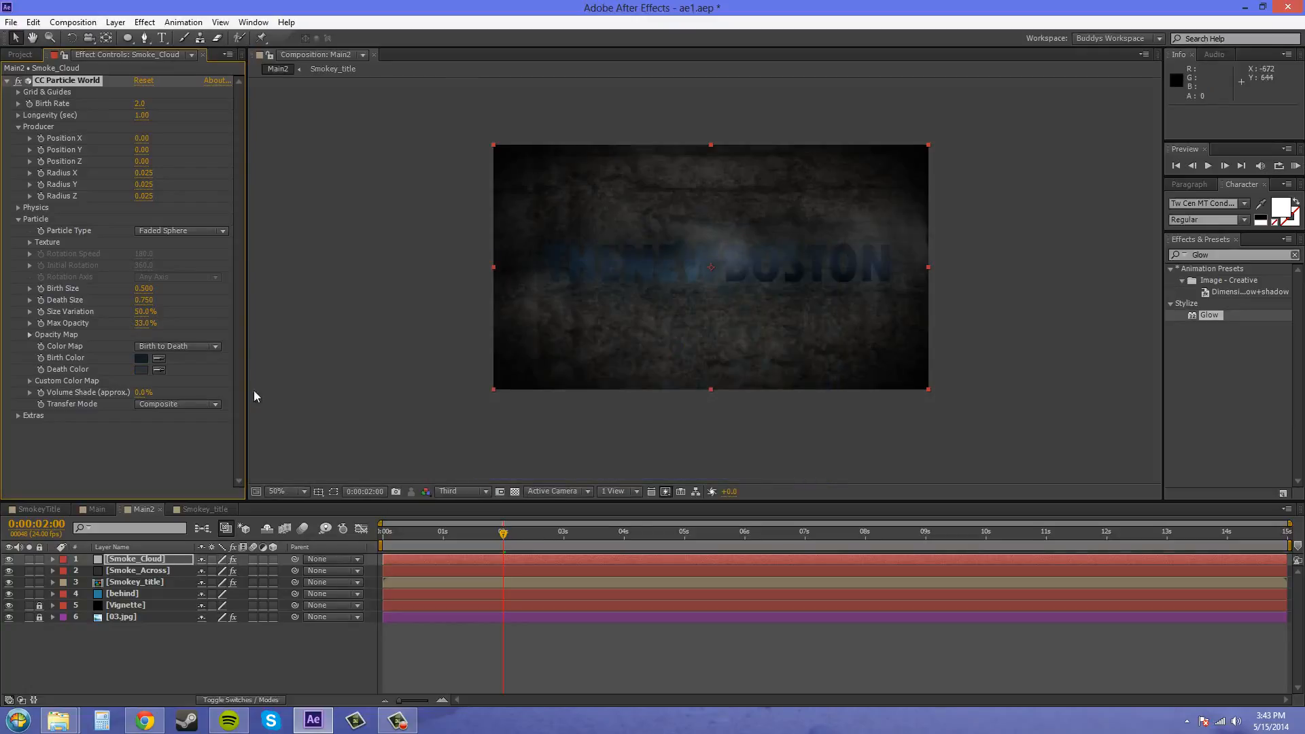
# - Set the composition's preview resolution to Half and scrub the timeline, leaving the current time at 0:00:04:16
pyautogui.moveTo(503, 541); pyautogui.dragTo(606, 543)
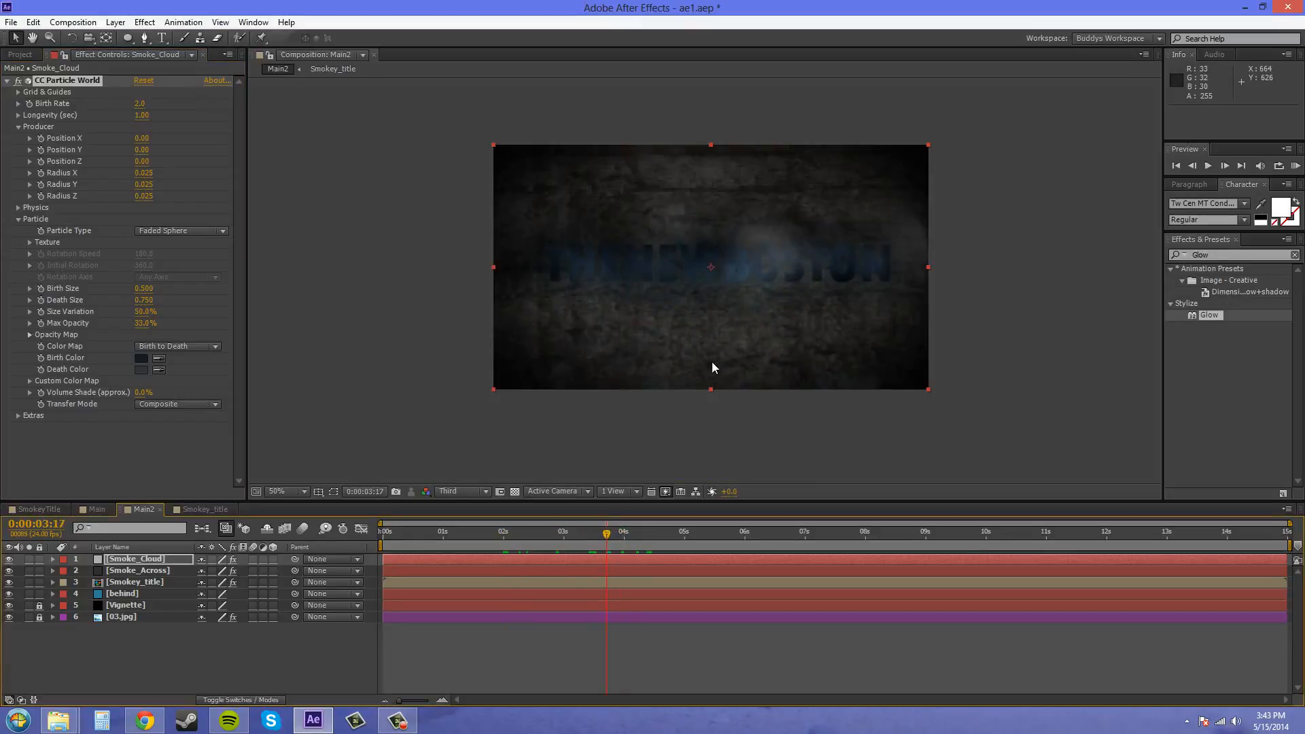
pyautogui.click(470, 495)
pyautogui.click(469, 542)
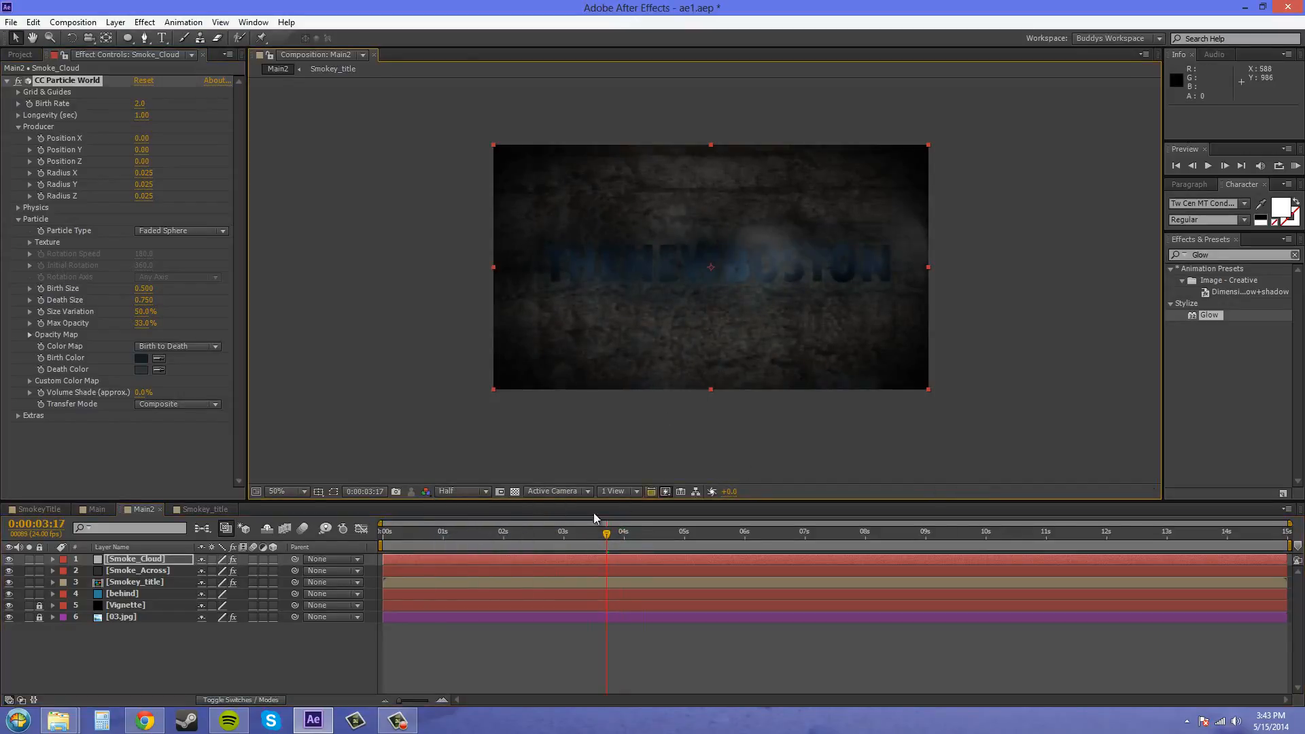
pyautogui.moveTo(606, 536); pyautogui.dragTo(664, 542)
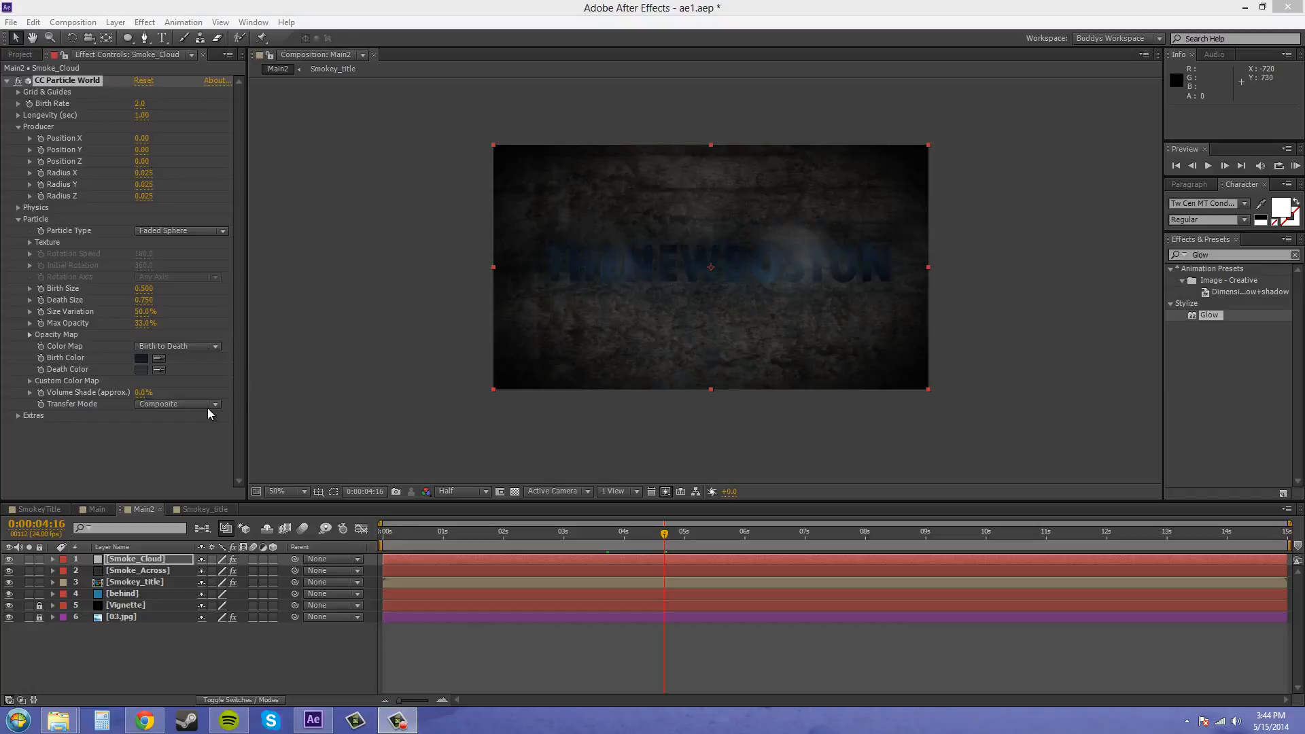
# - Set the particles' transfer mode to Screen and collapse the Particle settings
pyautogui.click(186, 405)
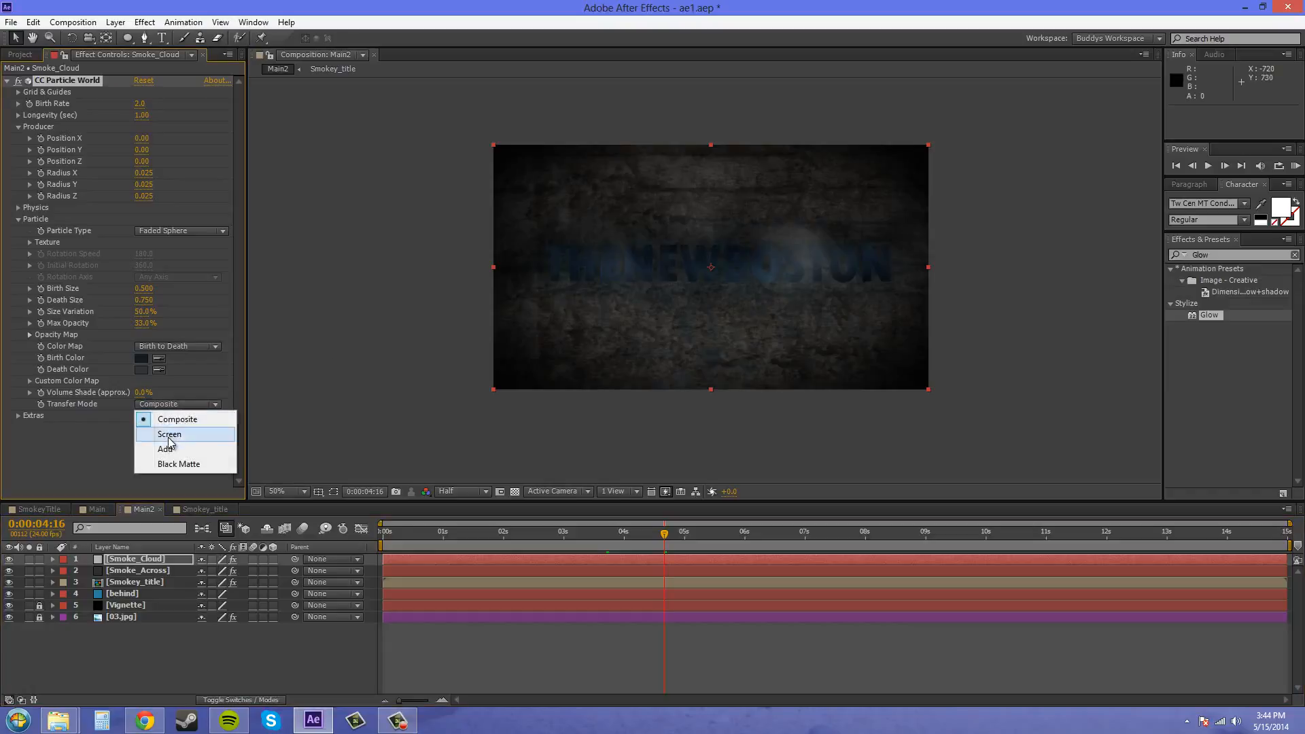
pyautogui.click(169, 435)
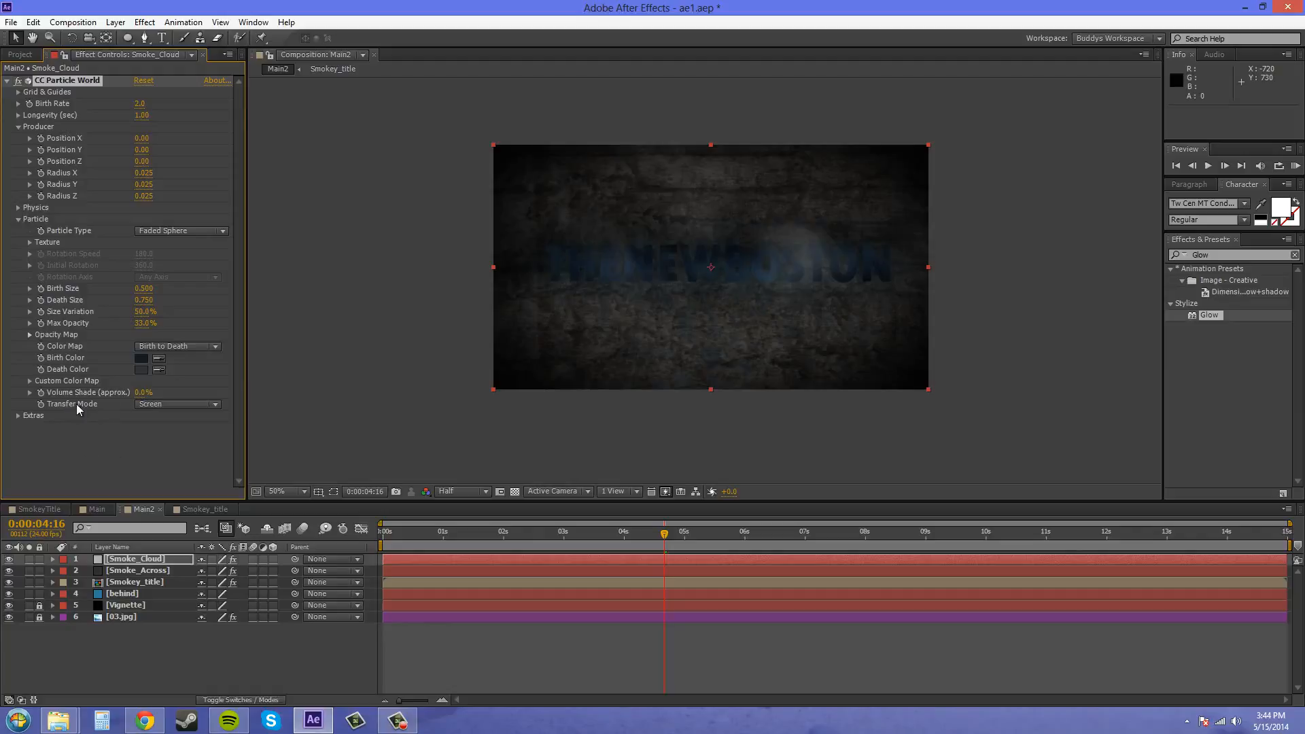
pyautogui.click(18, 219)
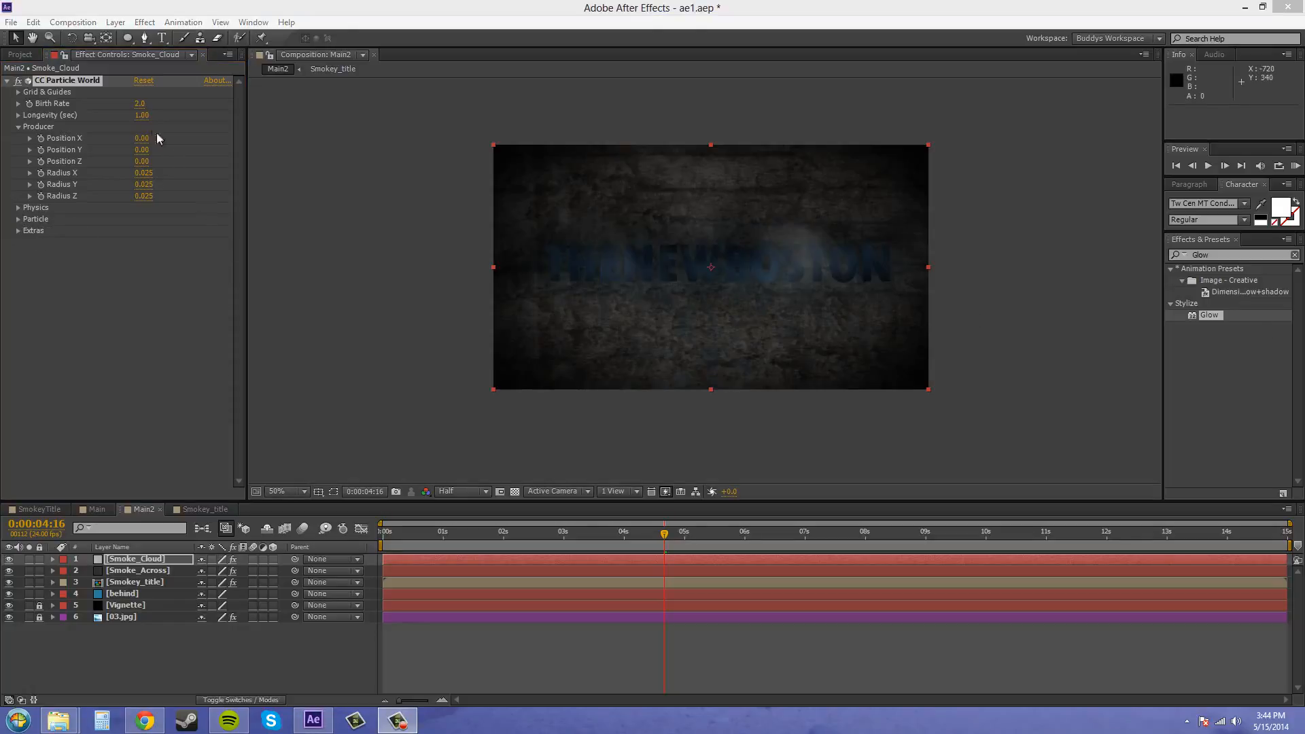
# - Set the CC Particle World birth rate to 45 and the longevity to 0.5 seconds
pyautogui.click(139, 106)
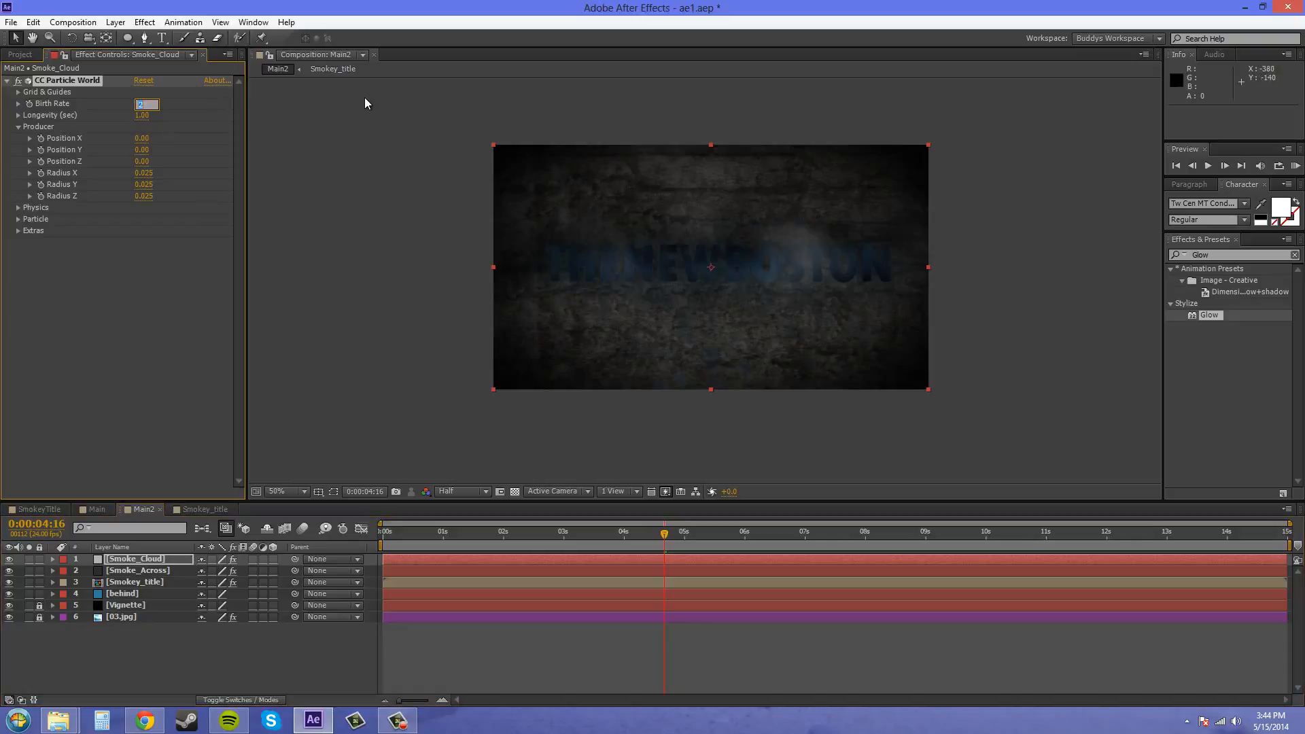
pyautogui.write('45')
pyautogui.press('Return')
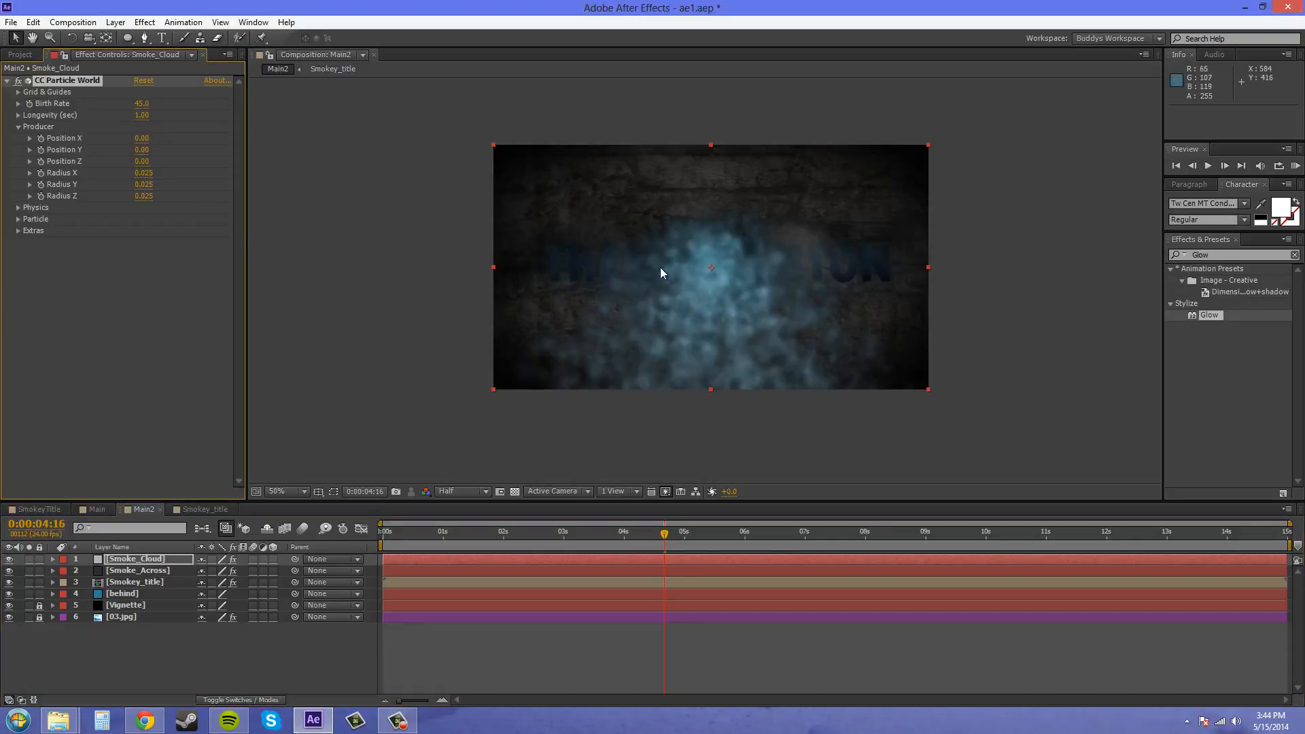
pyautogui.click(143, 115)
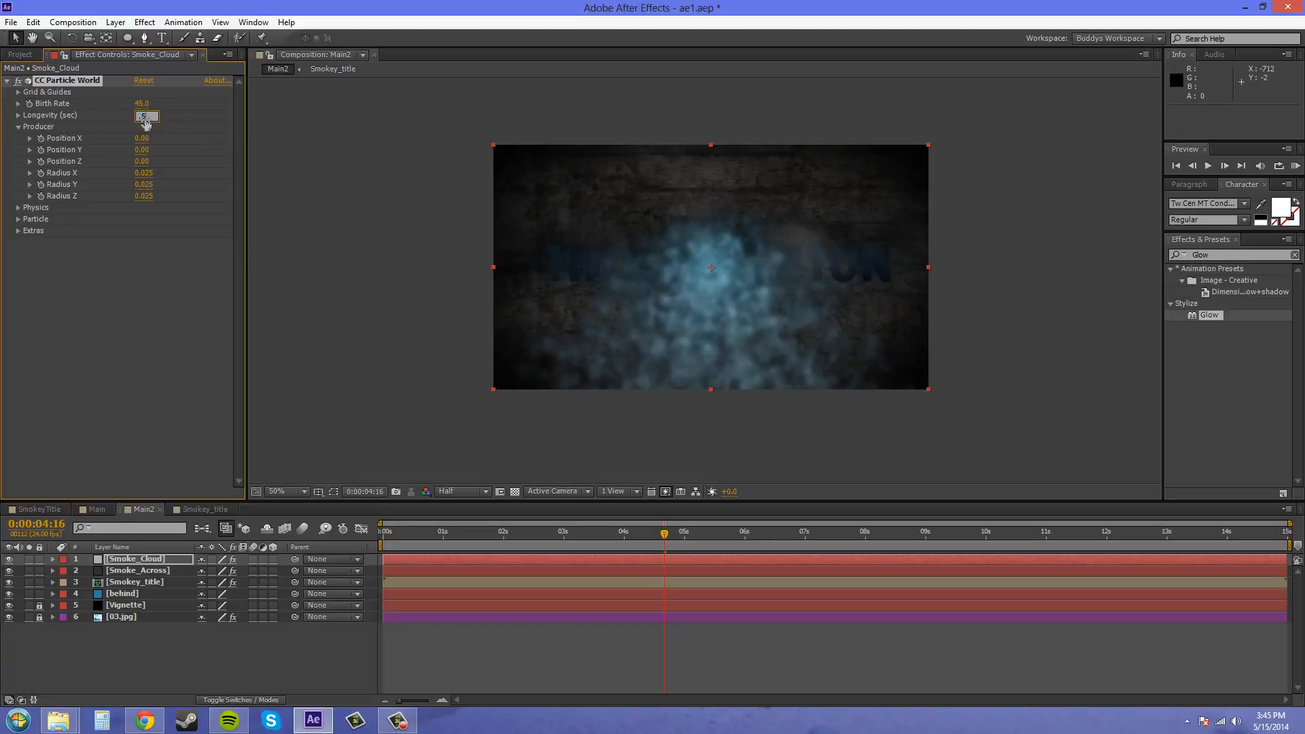
pyautogui.press('Return')
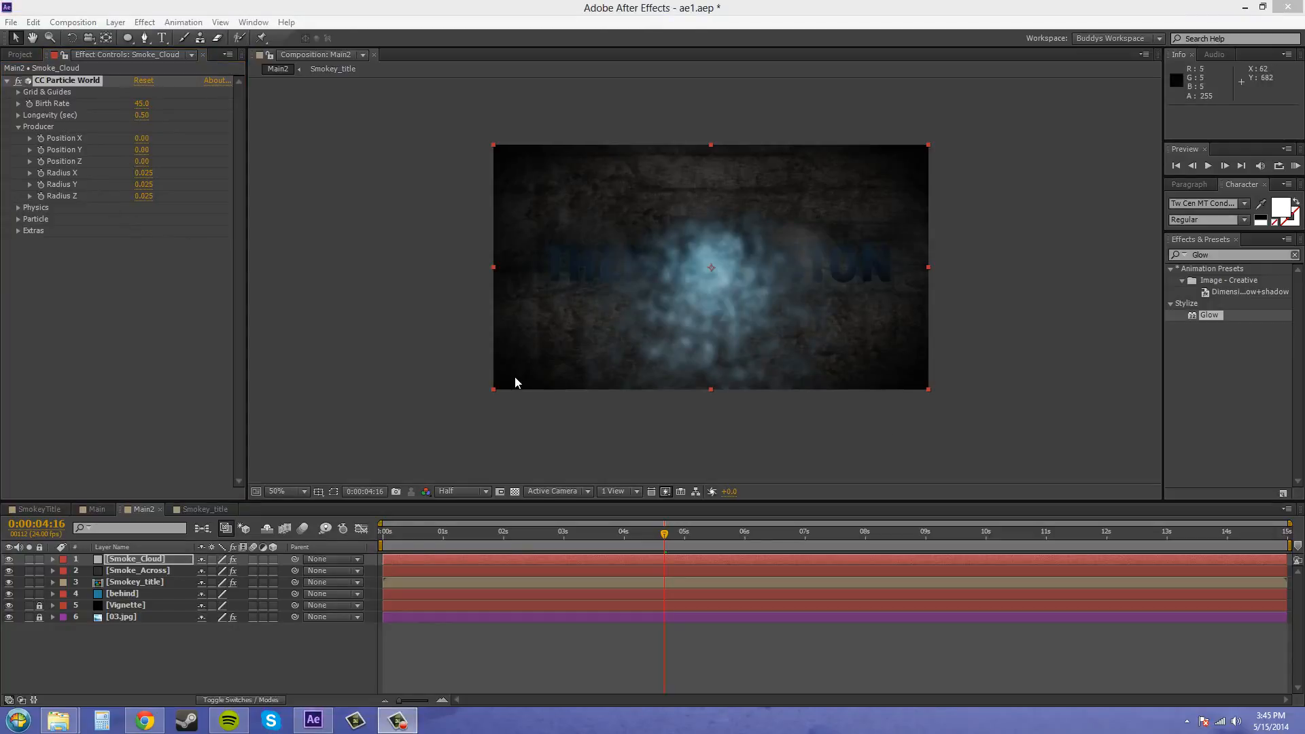
# - Set the particle producer's radius to 0.3 in X, 0.1 in Y and 0 in Z
pyautogui.click(144, 174)
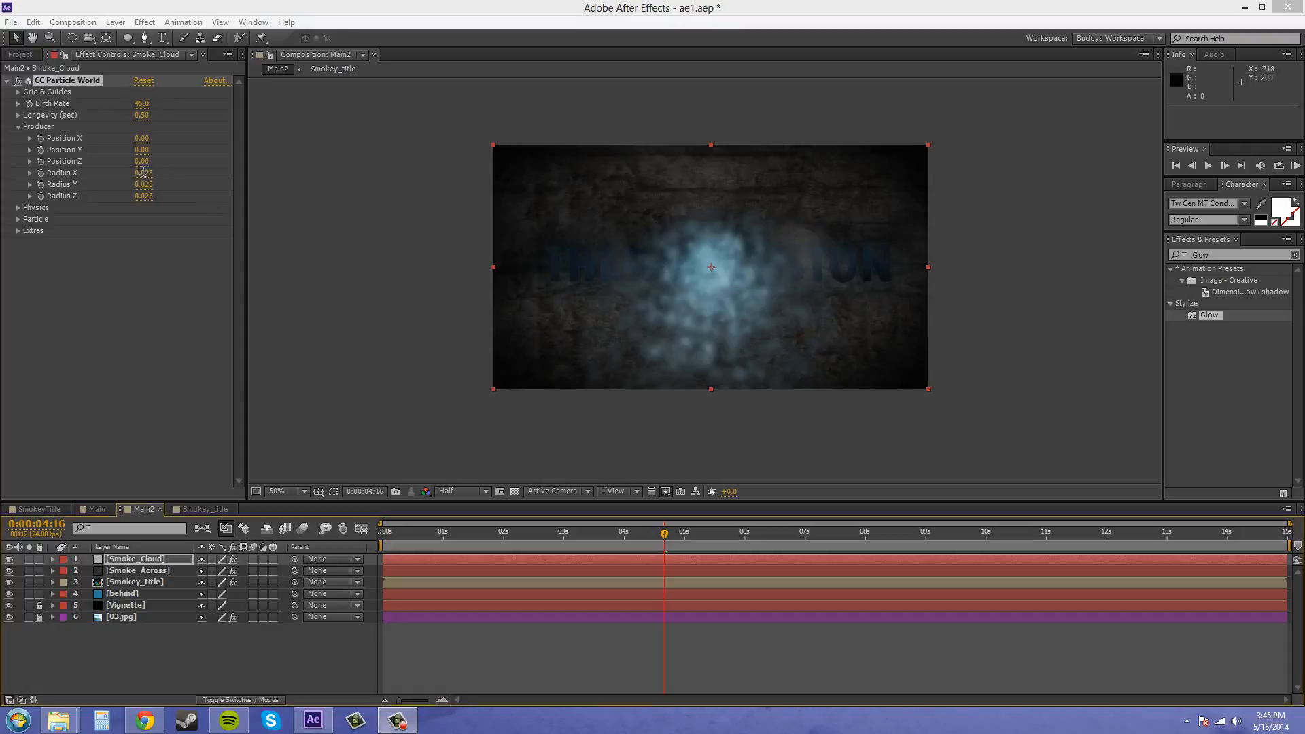
pyautogui.write('.3')
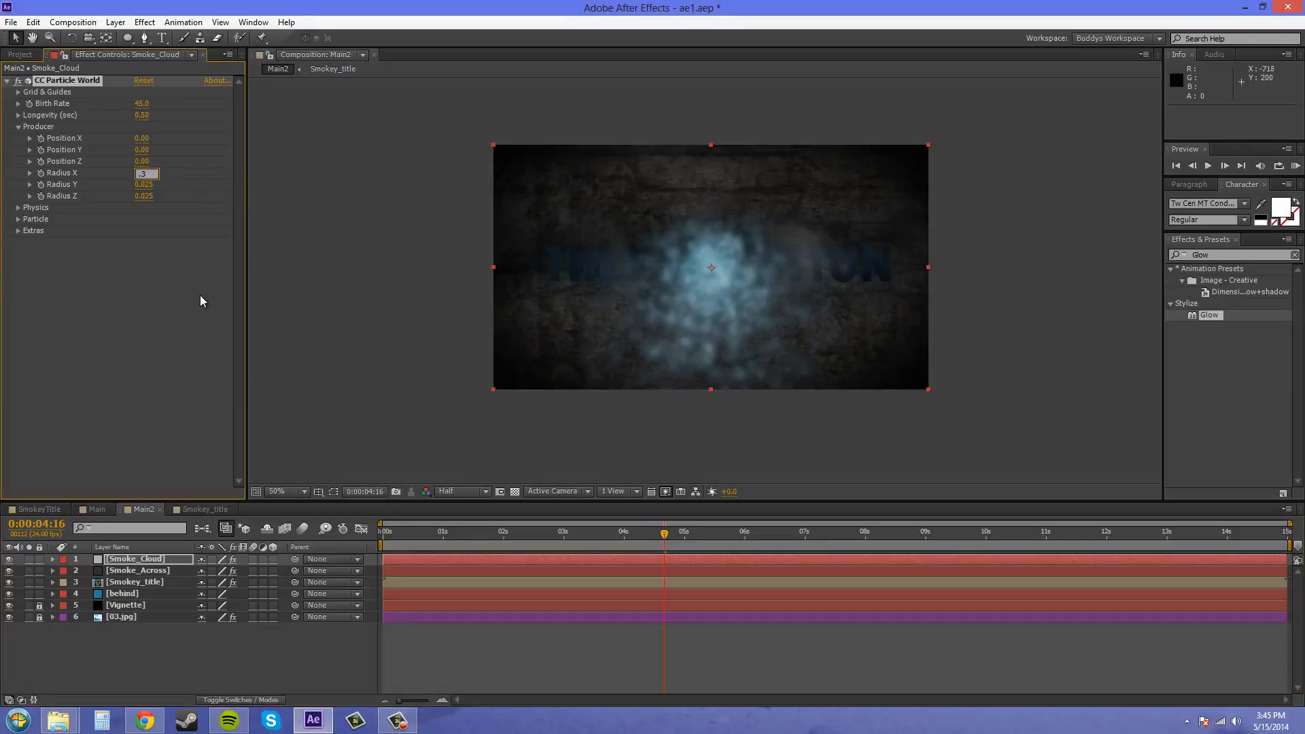
pyautogui.click(171, 238)
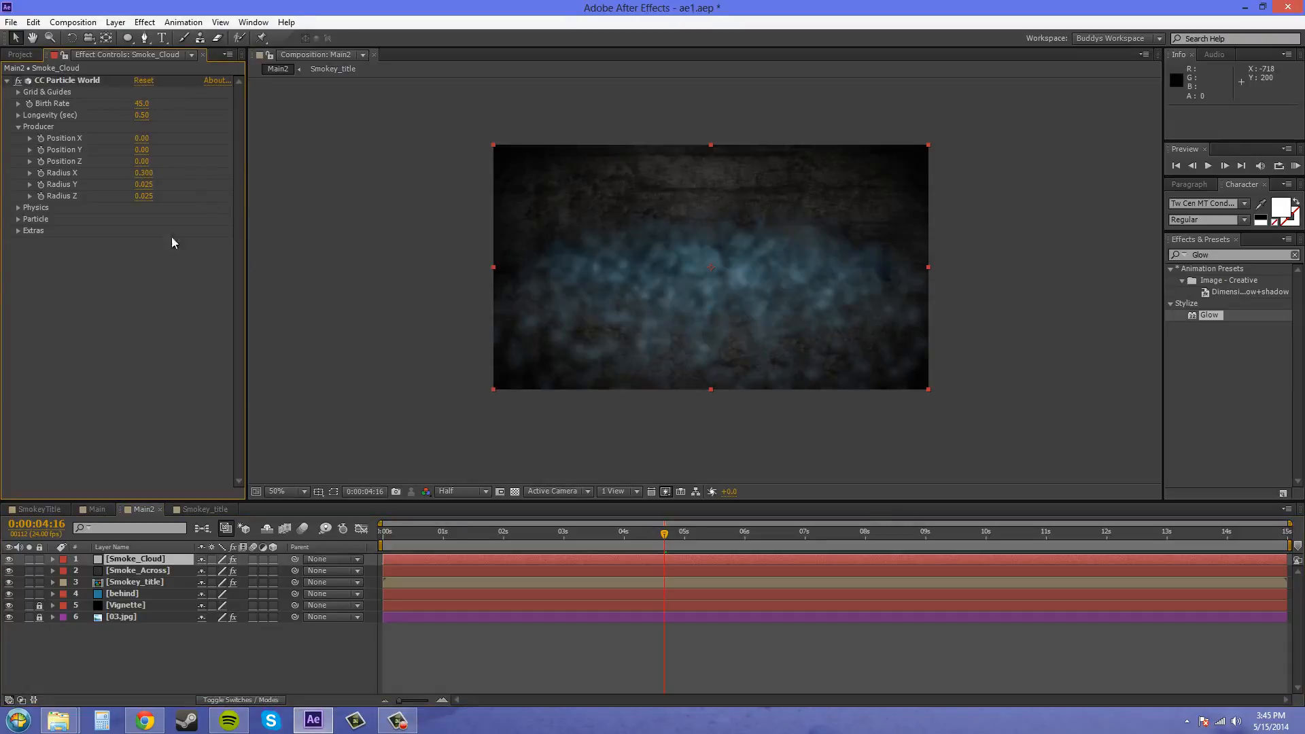
pyautogui.click(142, 184)
pyautogui.write('.1')
pyautogui.click(129, 290)
pyautogui.click(145, 197)
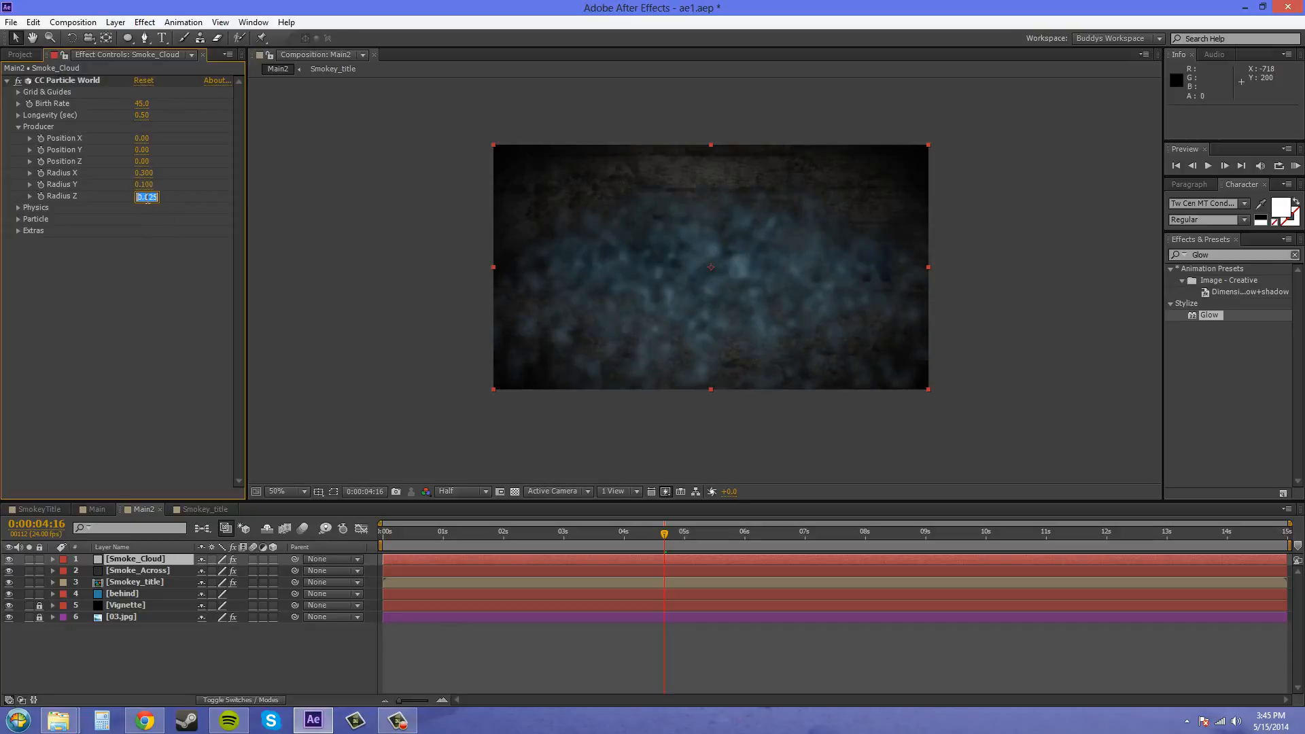
pyautogui.write('0.')
pyautogui.press('Return')
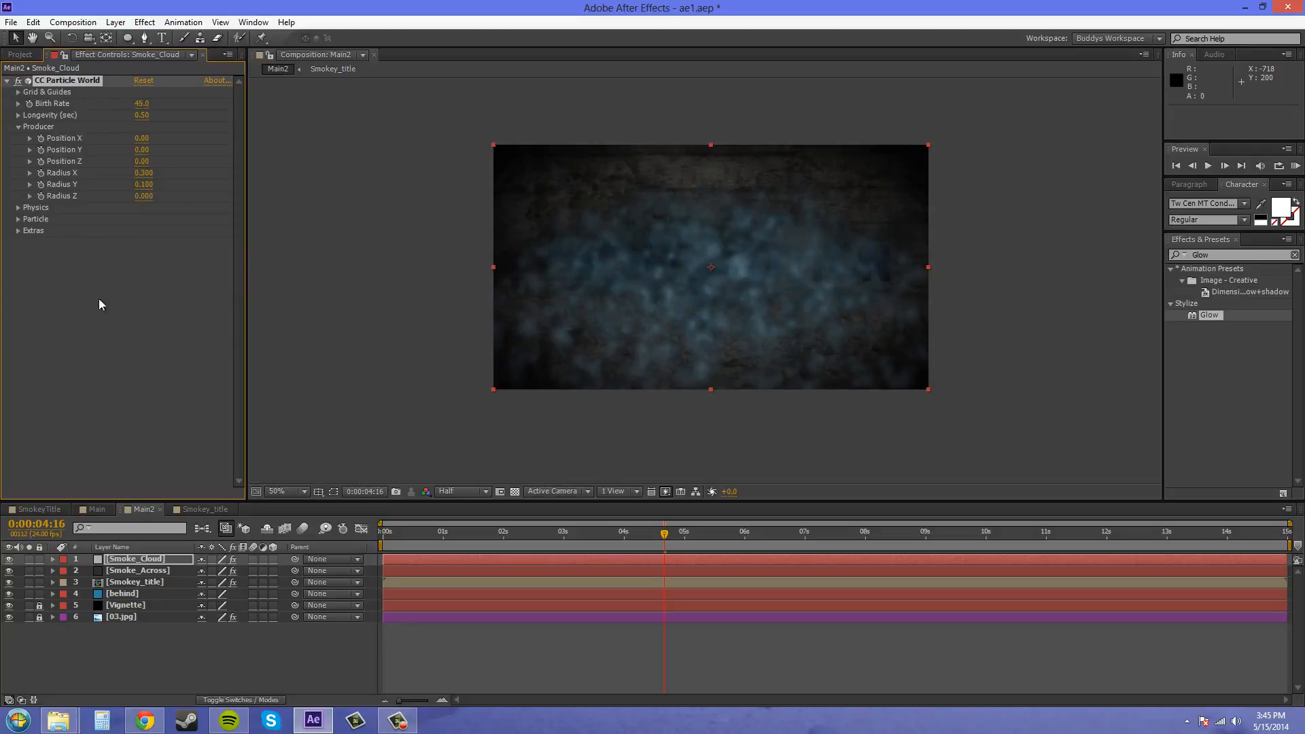
pyautogui.click(19, 127)
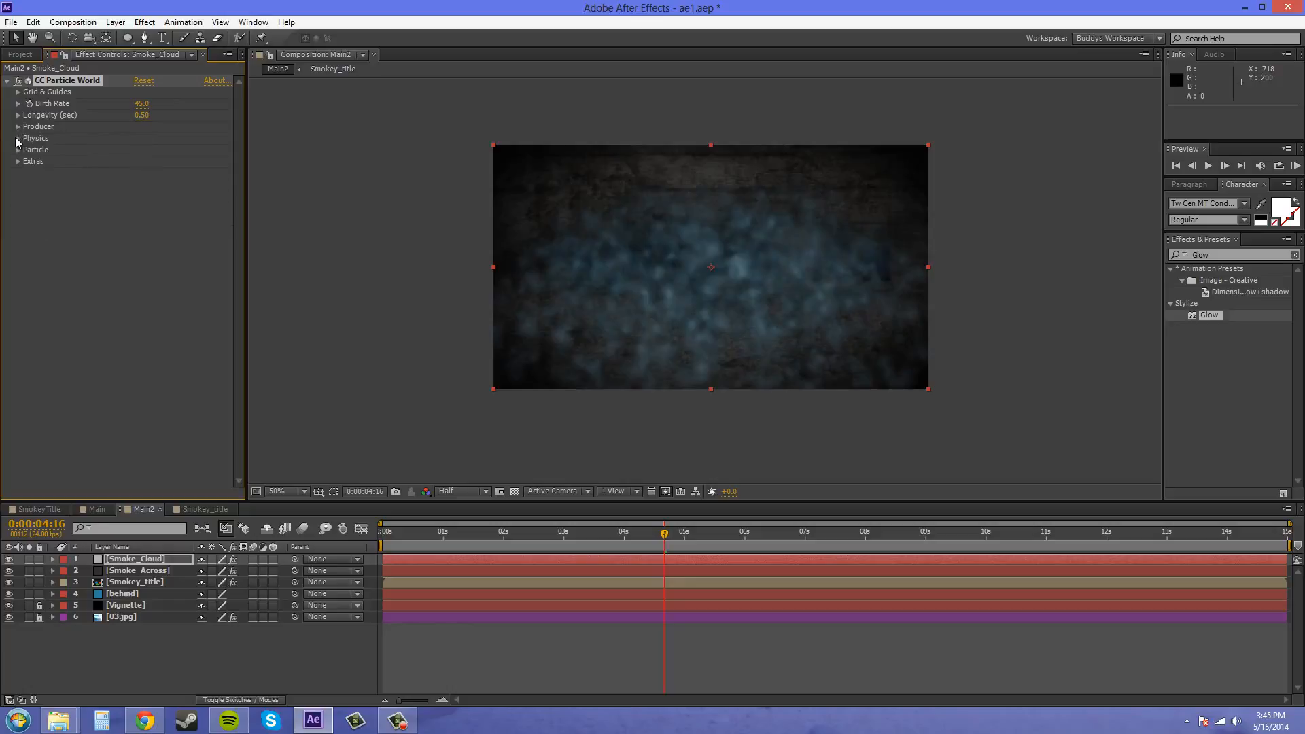
# - Change the particle physics animation to Direction Axis with a velocity of 0.5
pyautogui.click(18, 139)
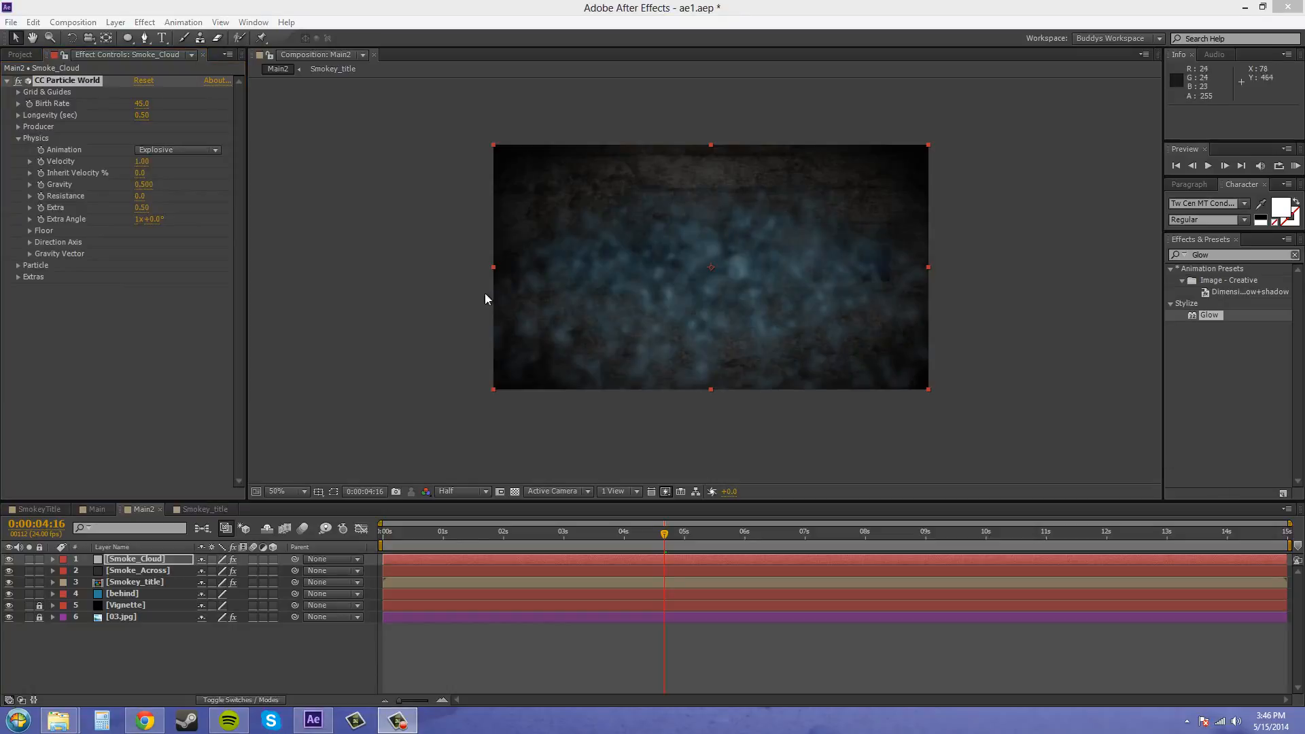
pyautogui.click(176, 152)
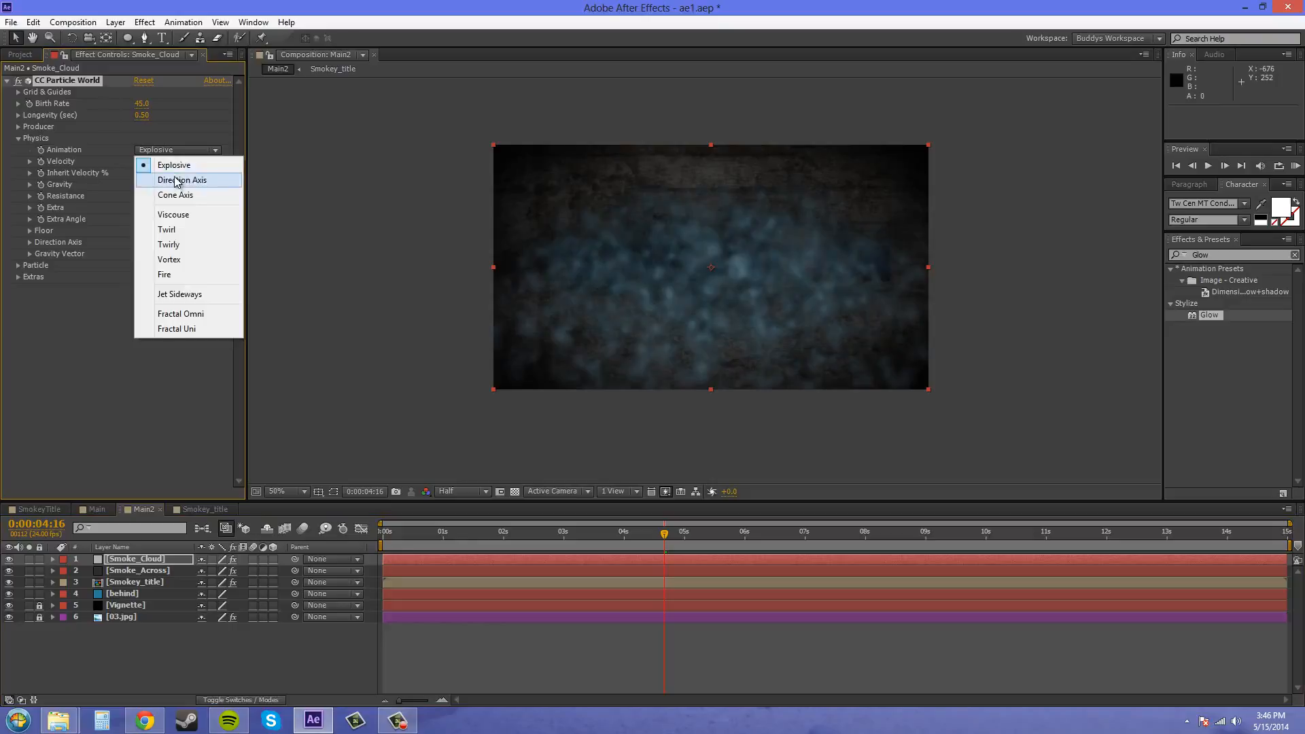
pyautogui.click(176, 180)
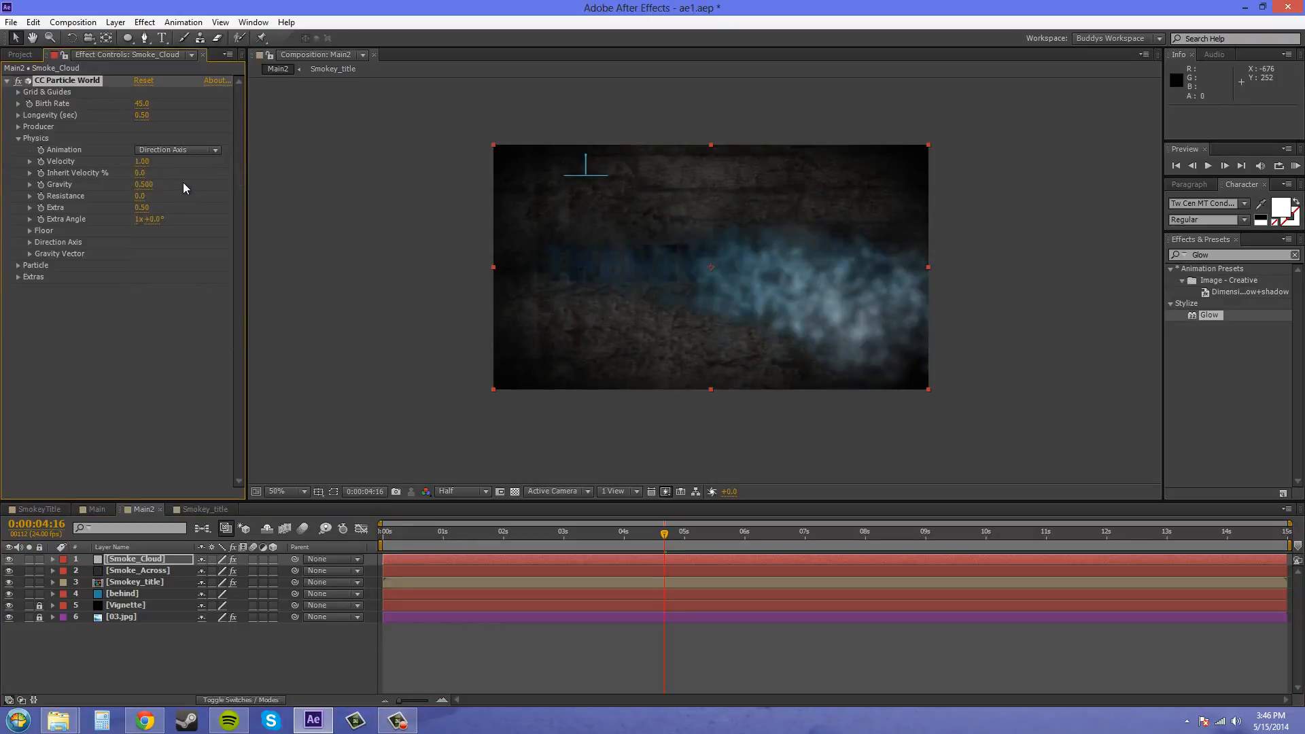
pyautogui.click(143, 161)
pyautogui.write('.5')
pyautogui.press('Return')
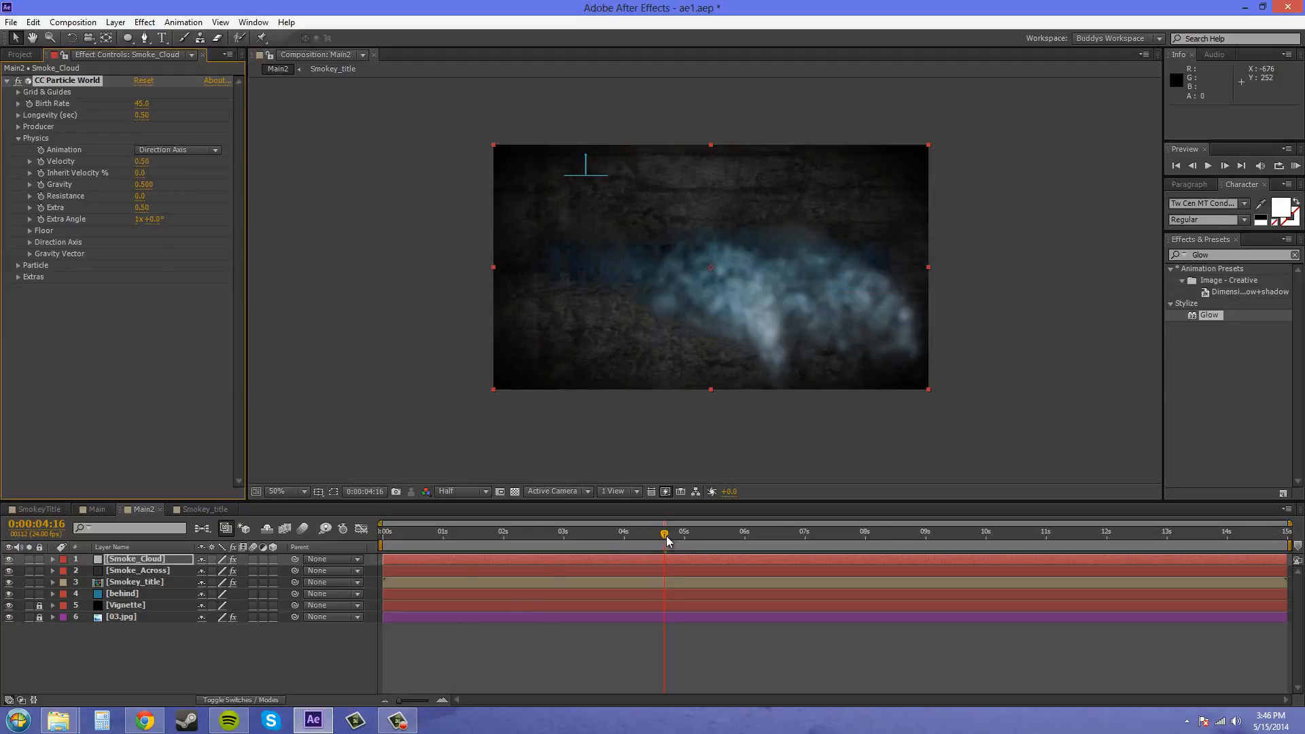
# - Set the particles' gravity to 0 and scrub through the smoke, leaving the current time at 0:00:06:07
pyautogui.moveTo(664, 535); pyautogui.dragTo(505, 540)
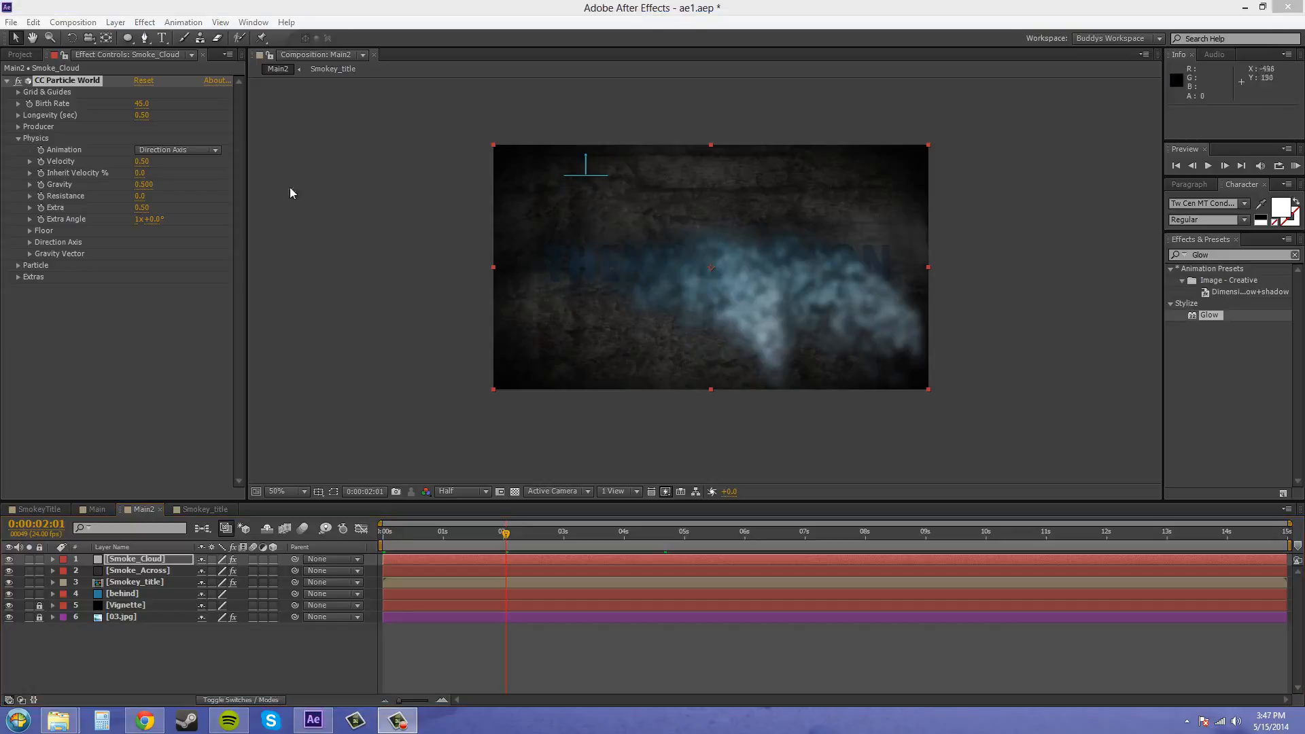
pyautogui.click(140, 184)
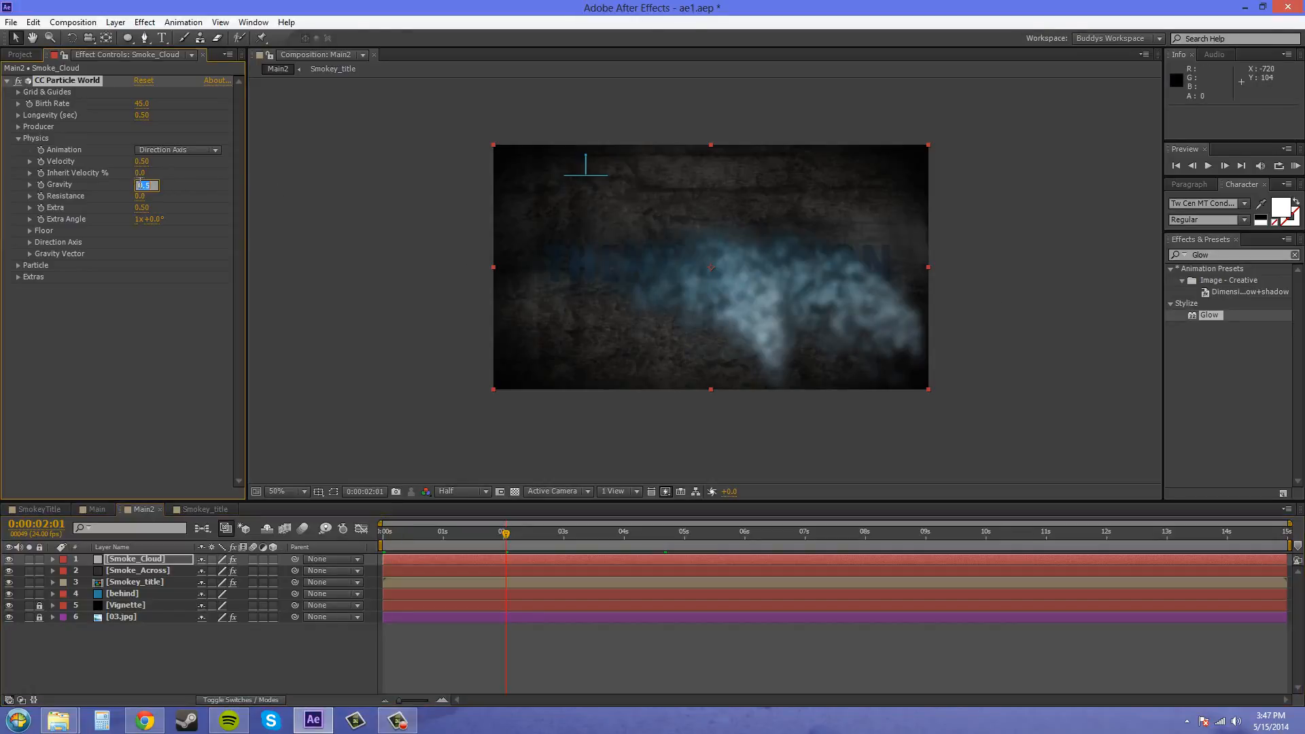
pyautogui.write('0')
pyautogui.press('Return')
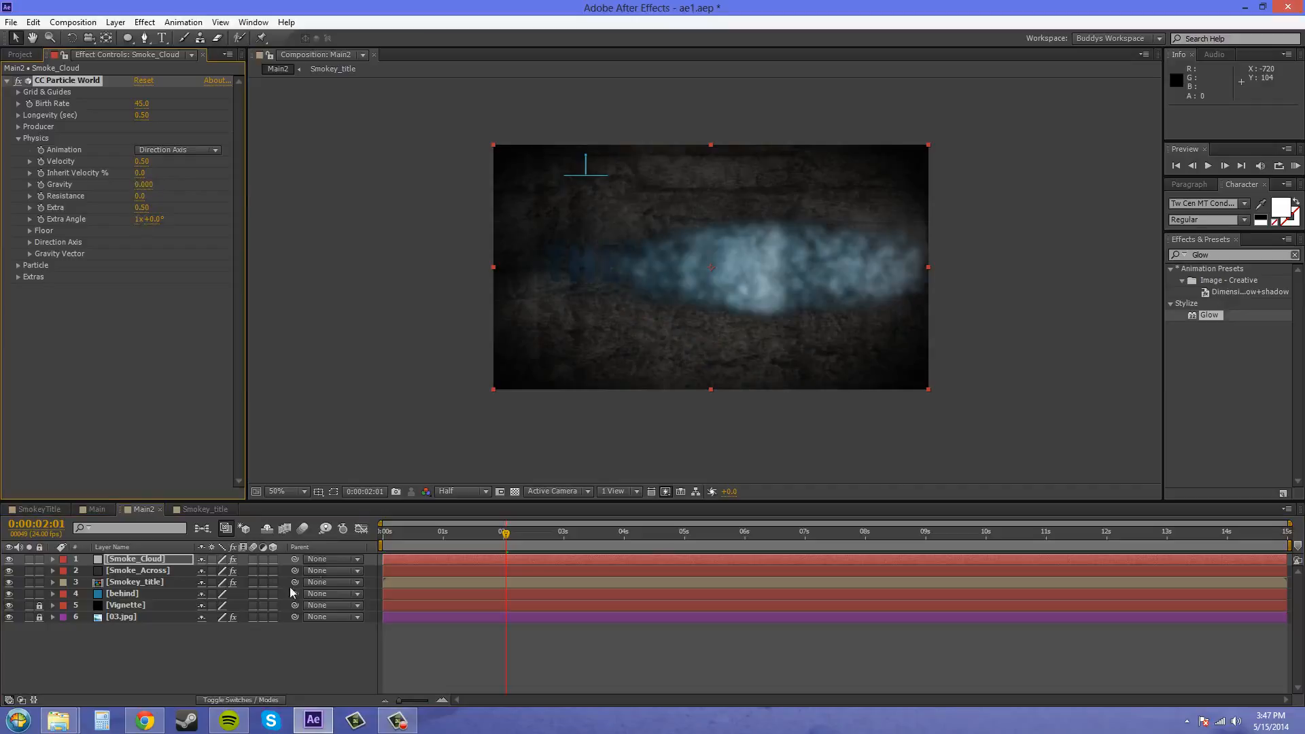
pyautogui.moveTo(498, 535); pyautogui.dragTo(762, 537)
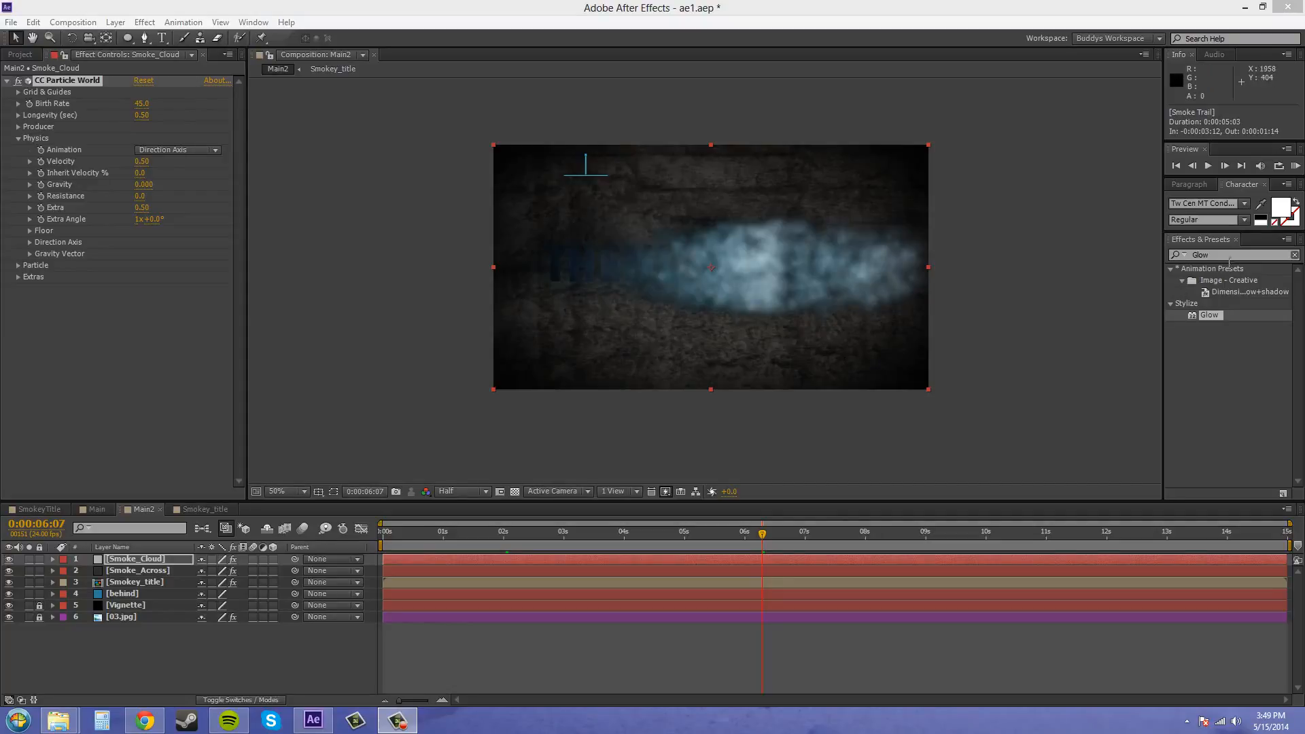
# - Apply the Fast Blur effect to the Smoke_Cloud layer below CC Particle World, with a blurriness of 17
pyautogui.click(1232, 256)
pyautogui.doubleClick(1232, 256)
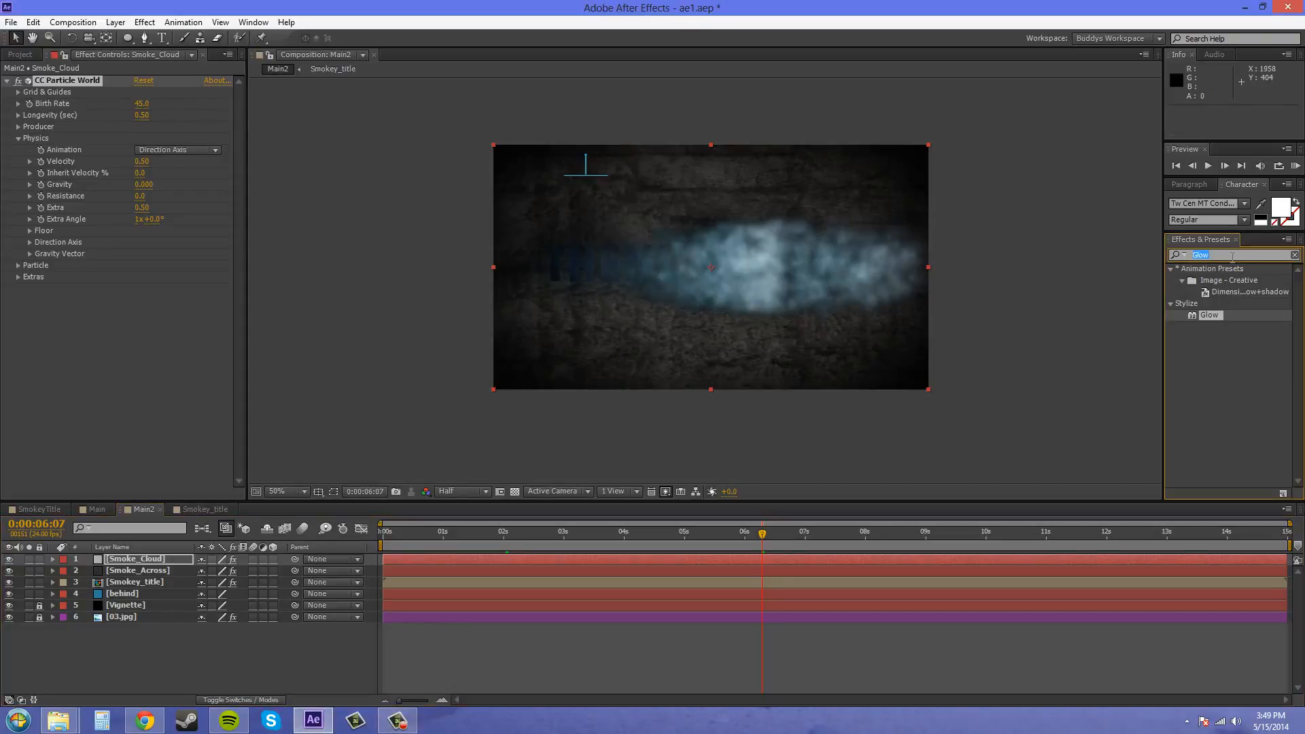
pyautogui.write('fast blur')
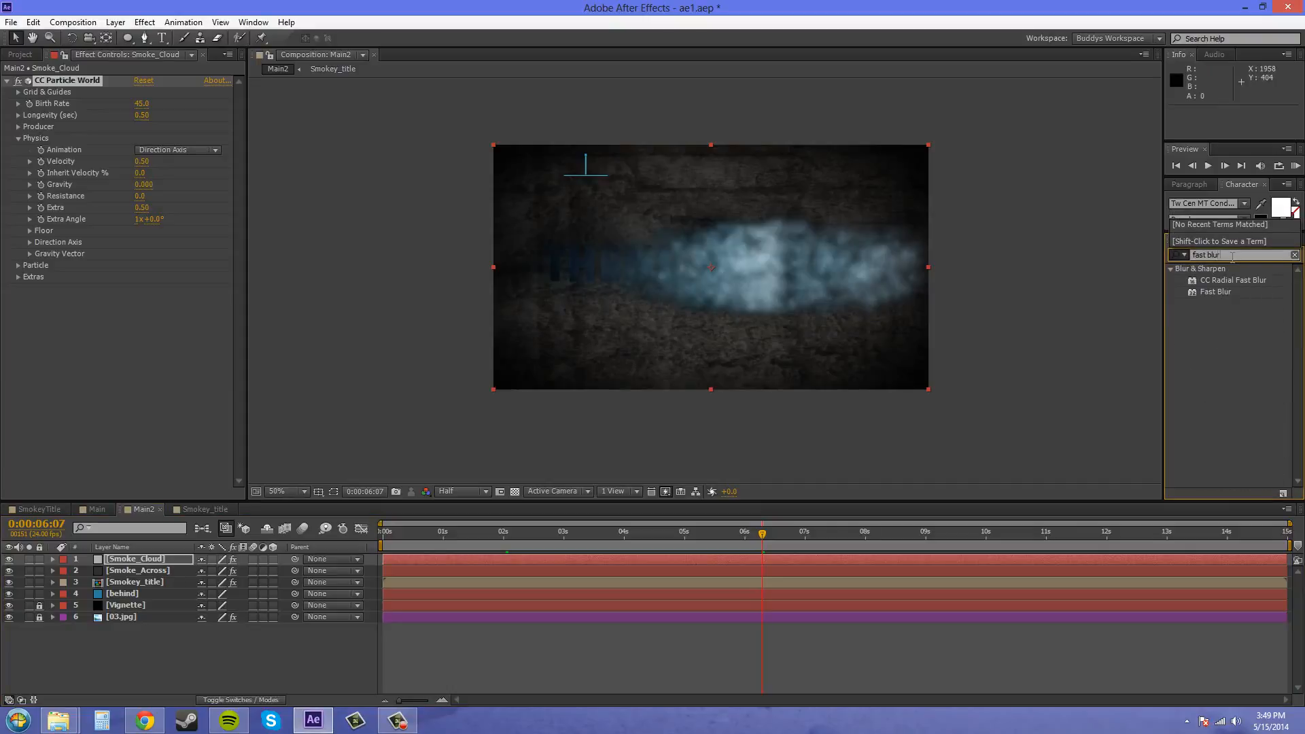
pyautogui.moveTo(1207, 292); pyautogui.dragTo(140, 345)
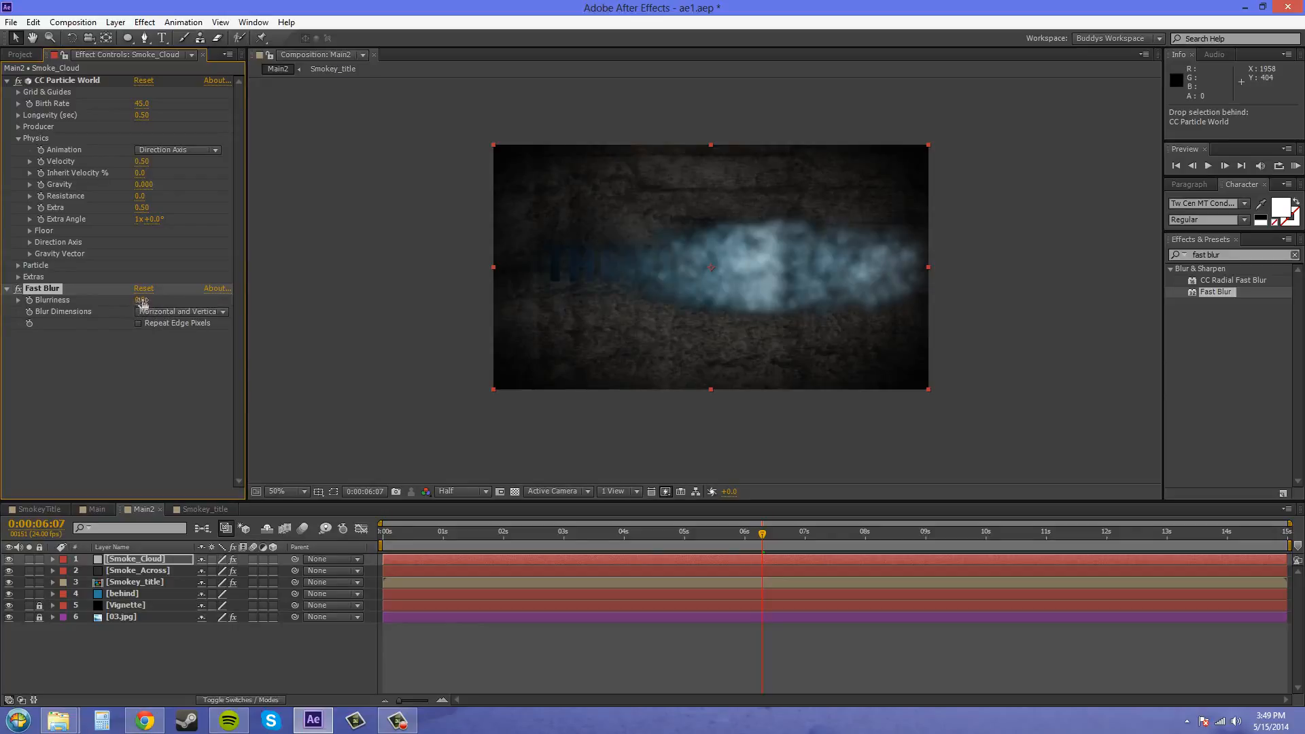
pyautogui.moveTo(146, 300); pyautogui.dragTo(154, 300)
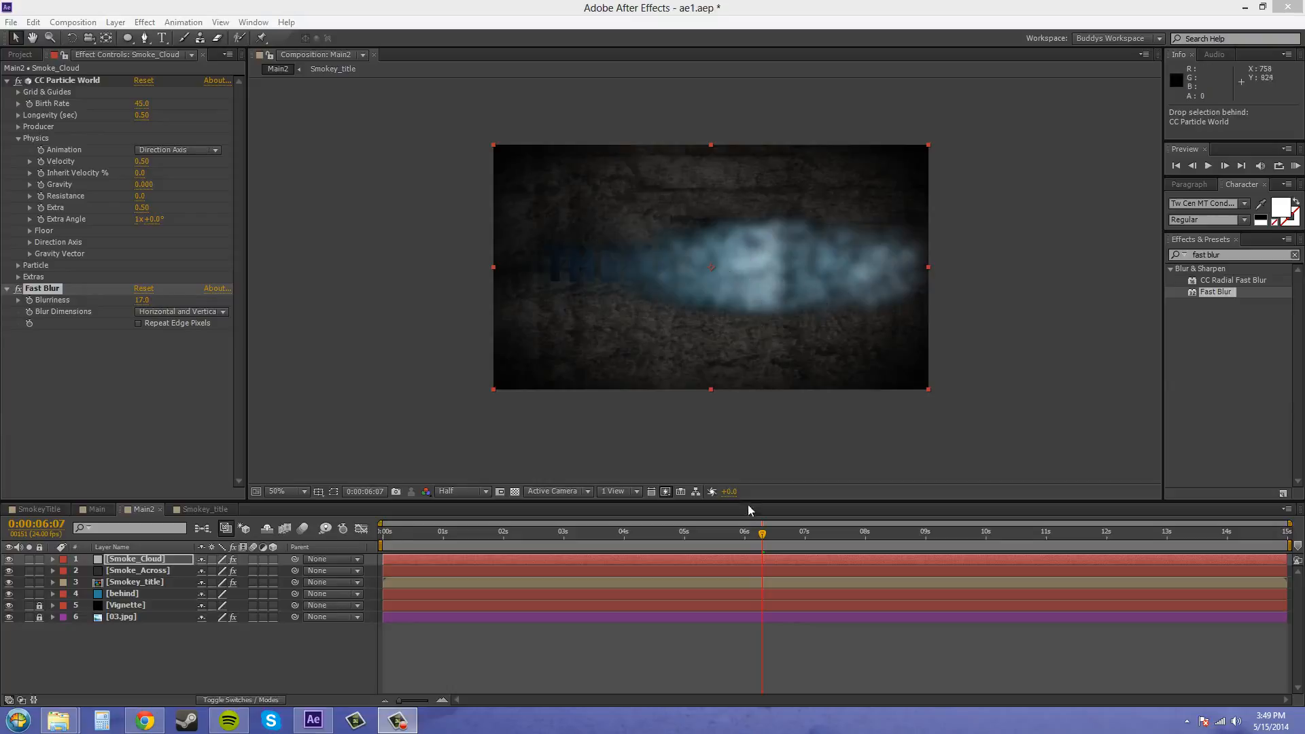
# - Start keyframing the producer's Position X at 0:00:00:00, and advance the current time to about one second
pyautogui.moveTo(762, 534); pyautogui.dragTo(357, 509)
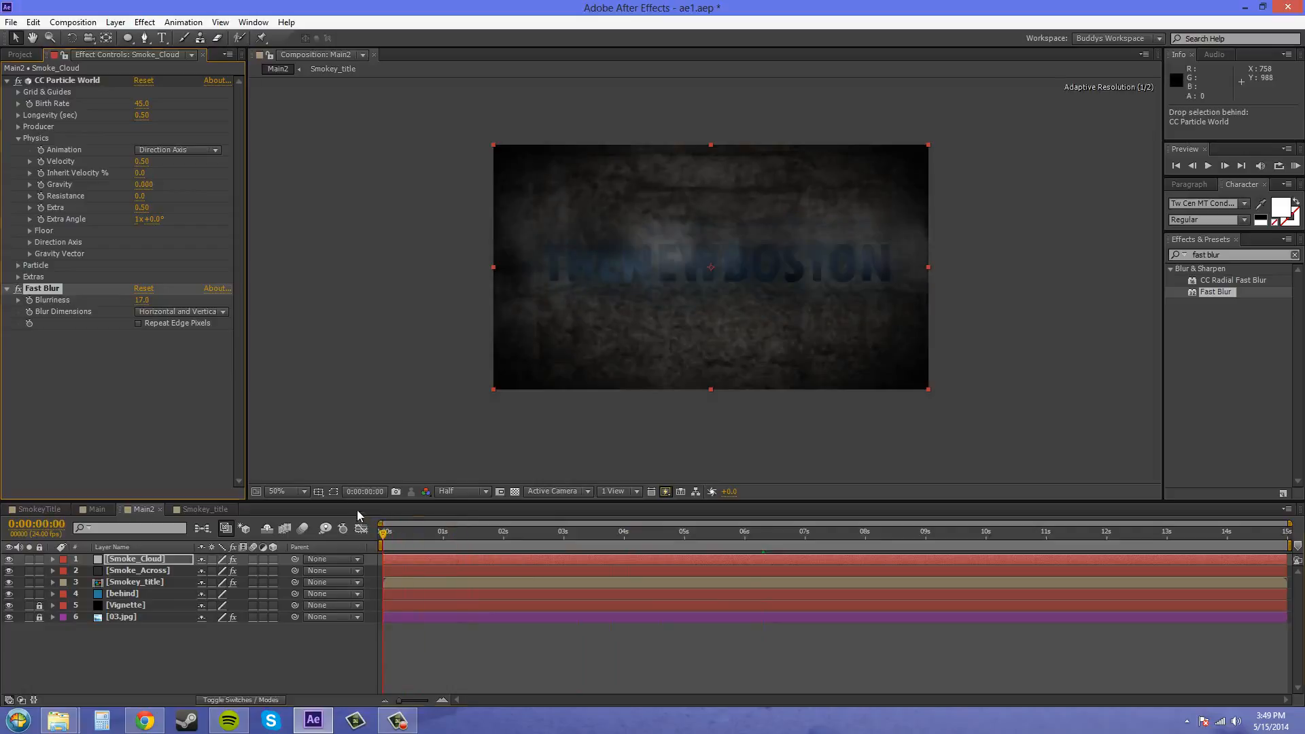
pyautogui.click(18, 138)
pyautogui.click(53, 128)
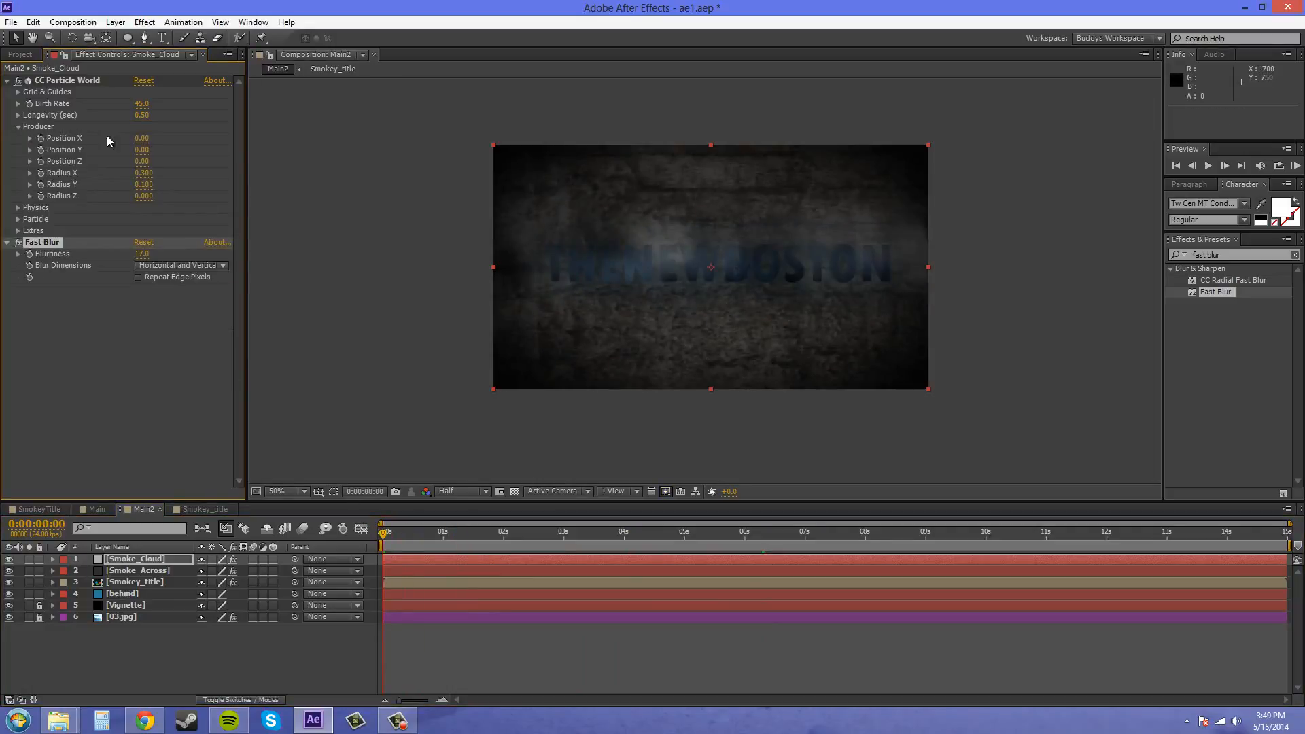
pyautogui.click(39, 138)
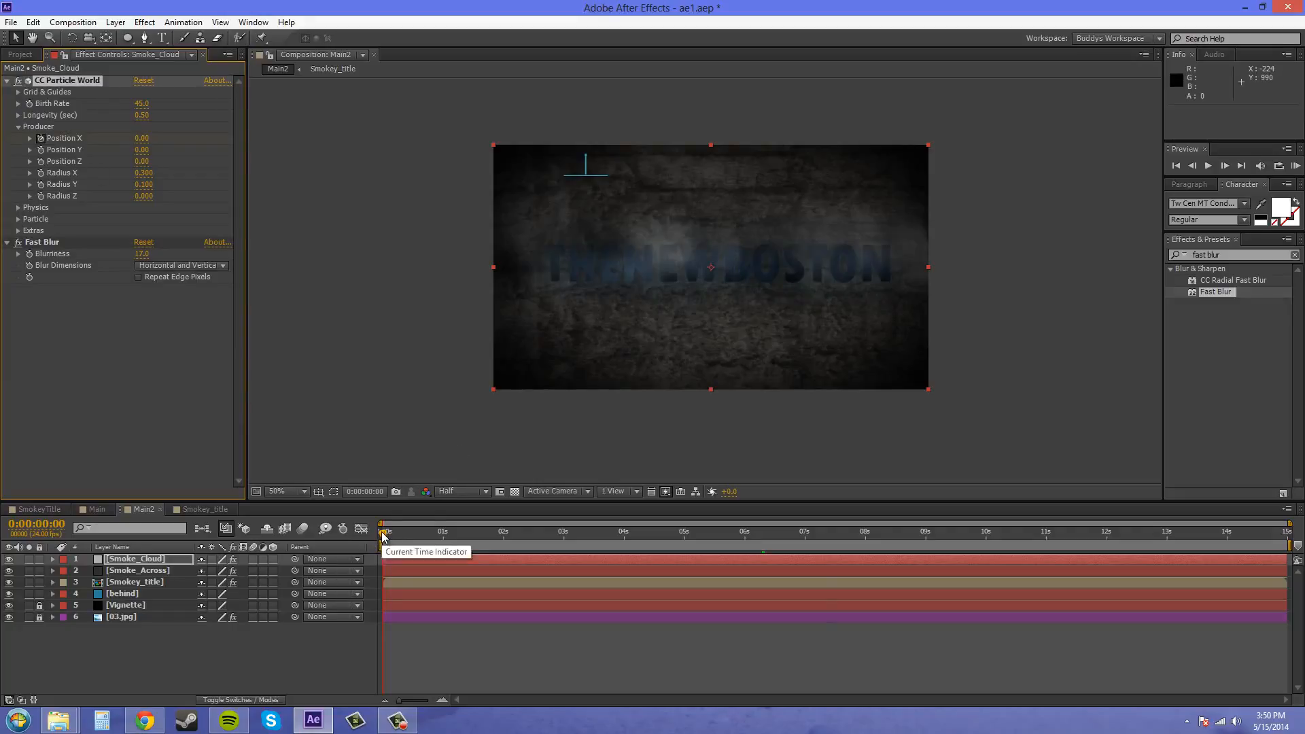
pyautogui.moveTo(383, 534); pyautogui.dragTo(443, 531)
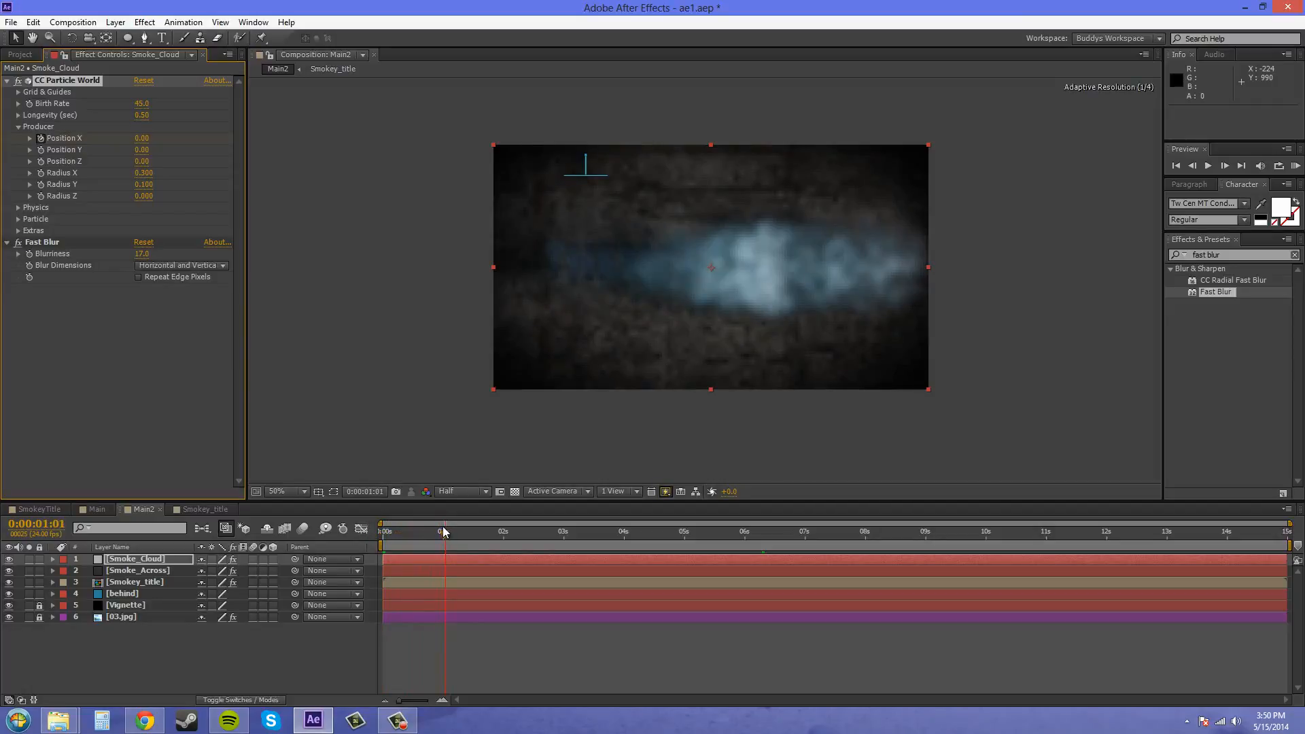
# - Set the current time to 0:00:01:00 and add a second Position X keyframe to the Smoke_Cloud layer's CC Particle World effect
pyautogui.click(443, 531)
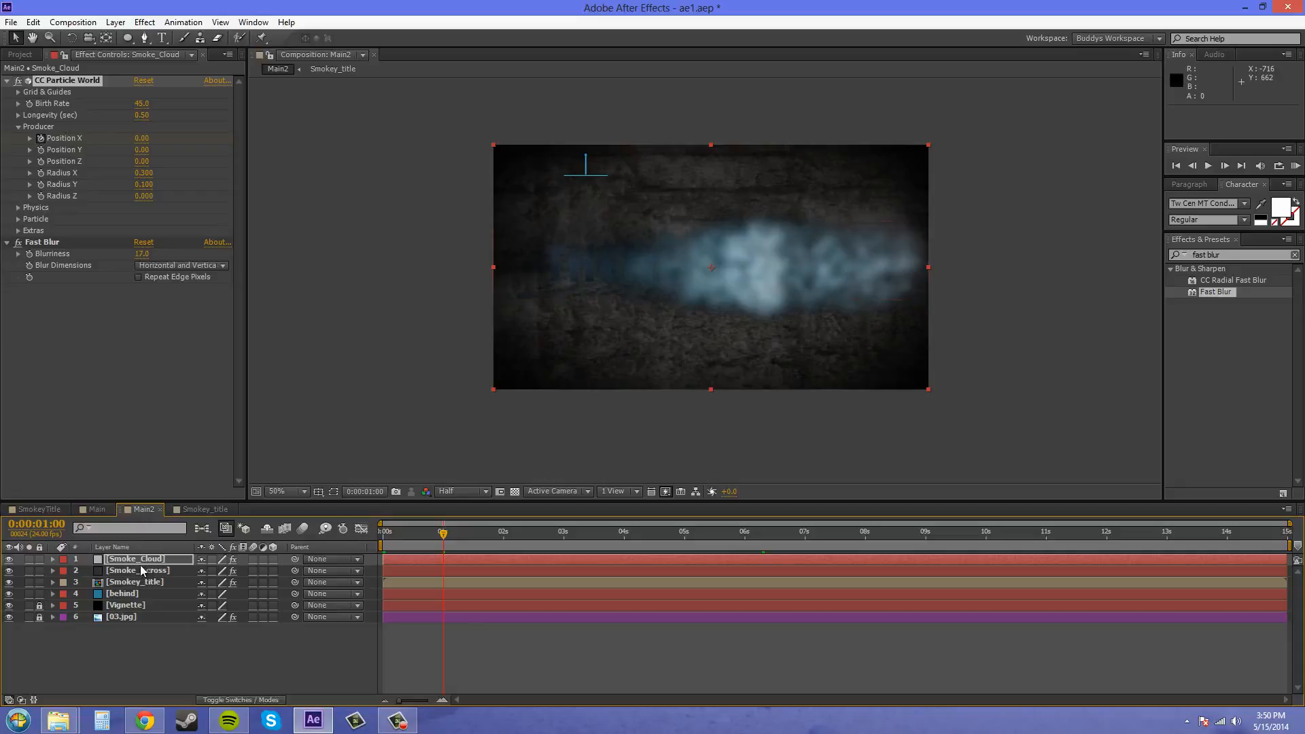
pyautogui.press('u')
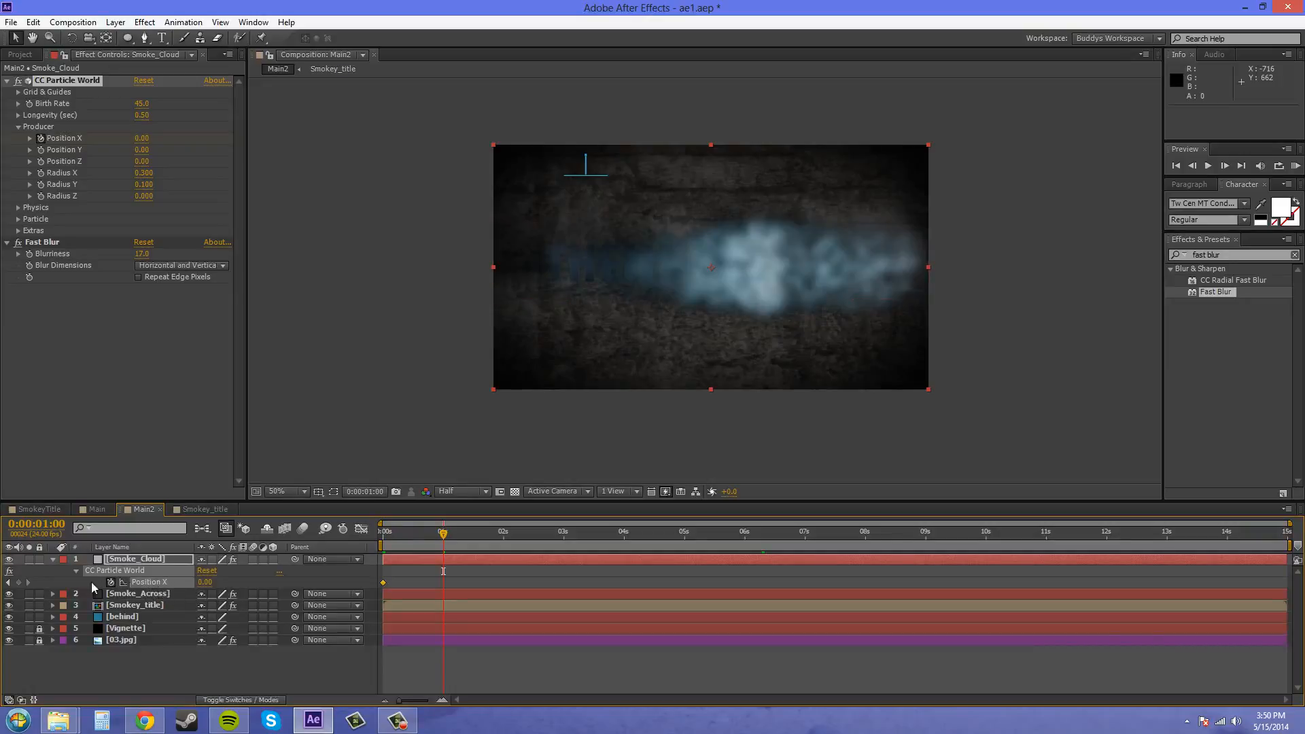
pyautogui.click(19, 582)
# - Shift the Smoke_Cloud layer one second earlier and set its producer Position X to -2.09 at 0:00:00:00
pyautogui.moveTo(702, 562); pyautogui.dragTo(643, 566)
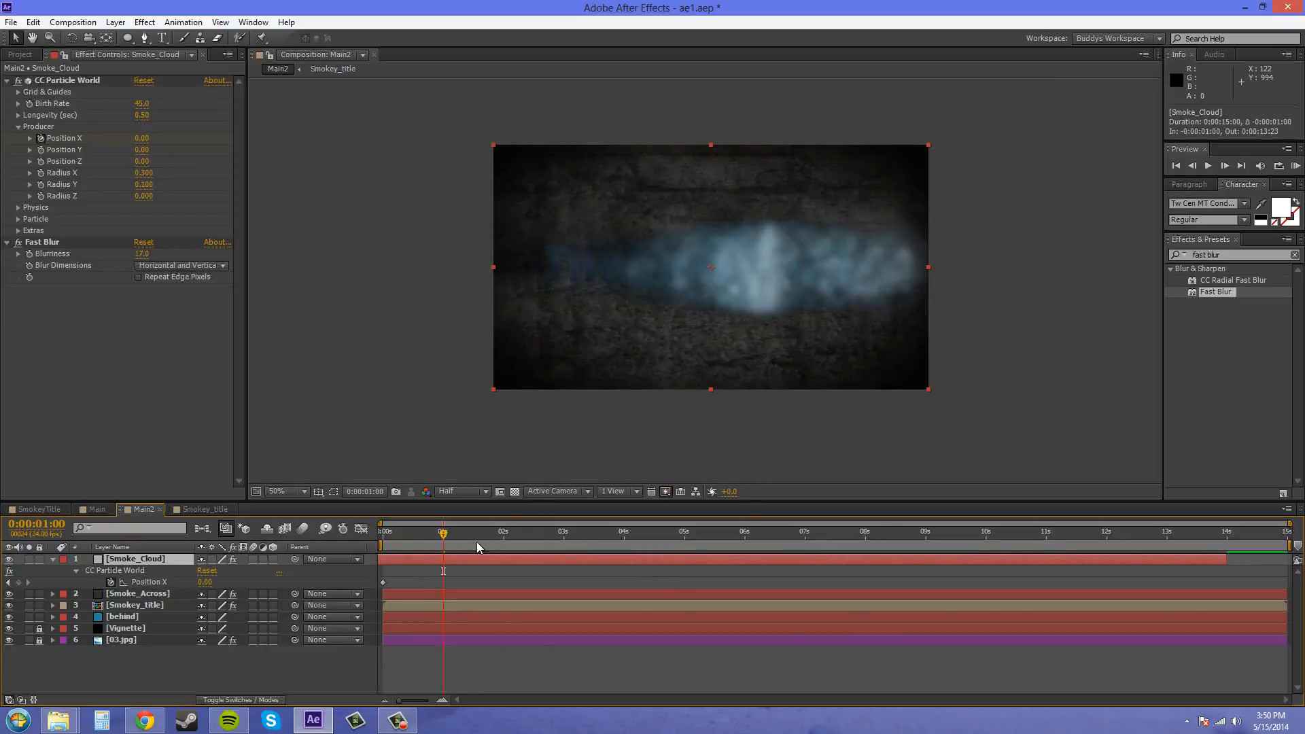
pyautogui.click(442, 533)
pyautogui.moveTo(422, 539); pyautogui.dragTo(366, 547)
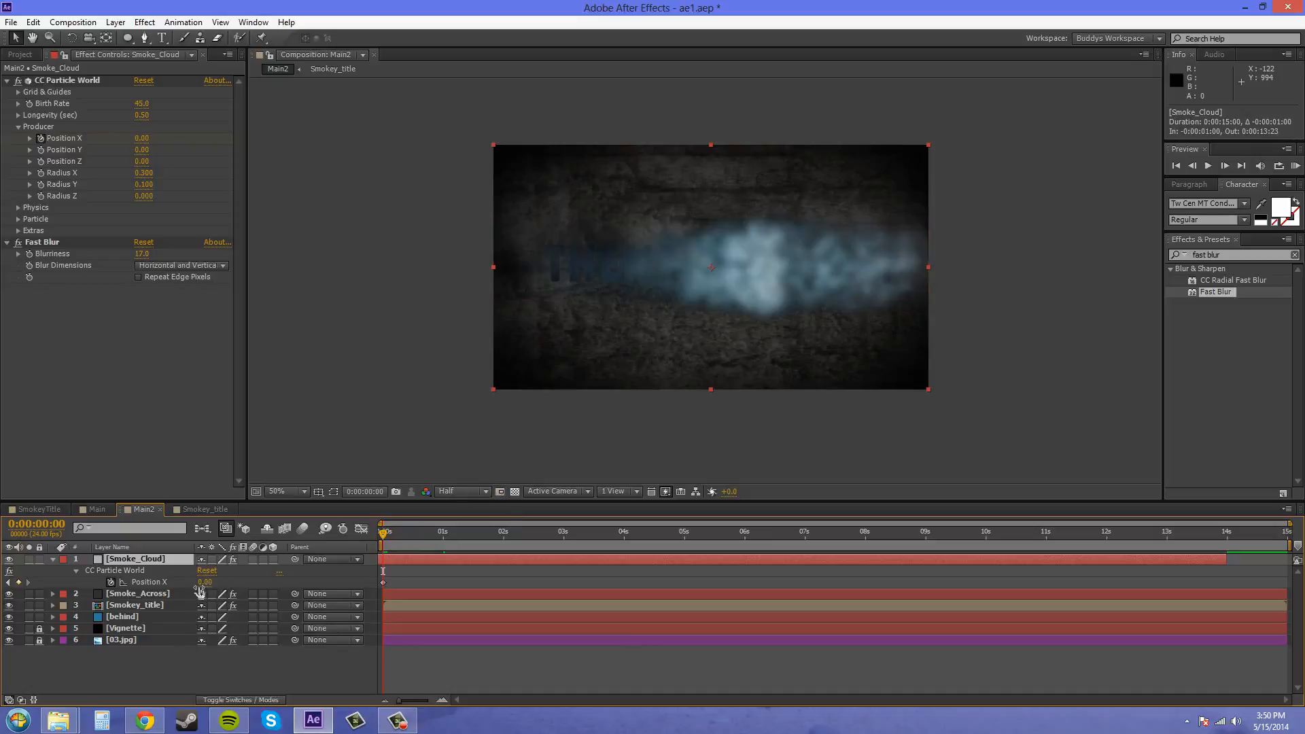
pyautogui.moveTo(206, 581); pyautogui.dragTo(71, 581)
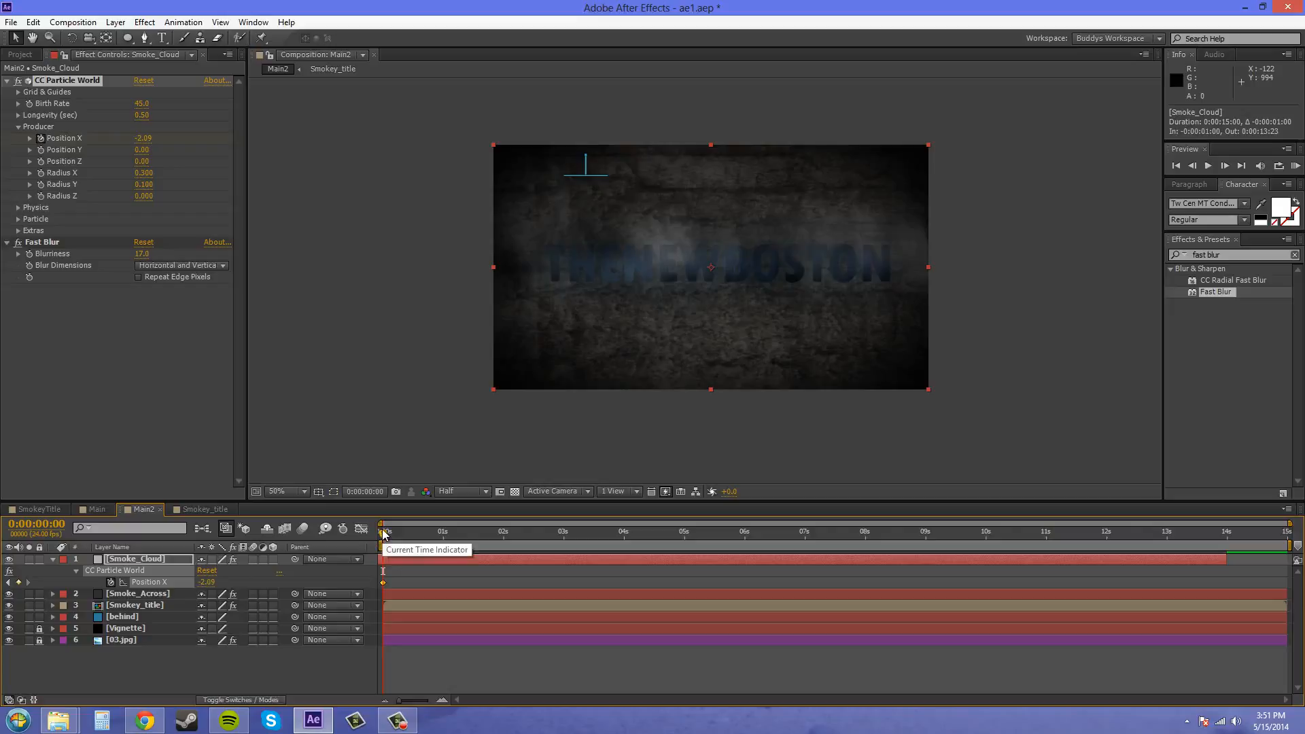
# - Raise Position X at 0:00:01:00 to sweep the smoke across the title, and extend the Smoke_Cloud layer to the composition's end
pyautogui.moveTo(385, 532); pyautogui.dragTo(445, 546)
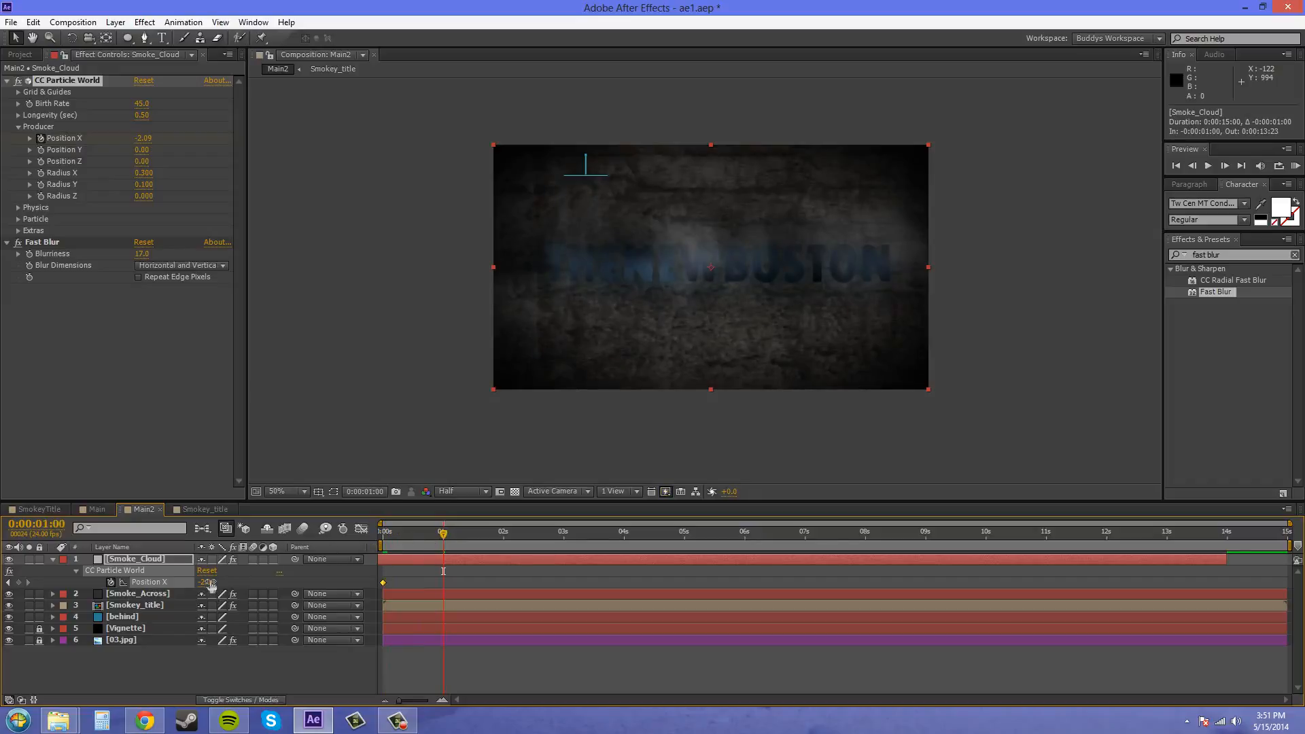
pyautogui.moveTo(206, 582); pyautogui.dragTo(595, 612)
pyautogui.moveTo(445, 539); pyautogui.dragTo(362, 540)
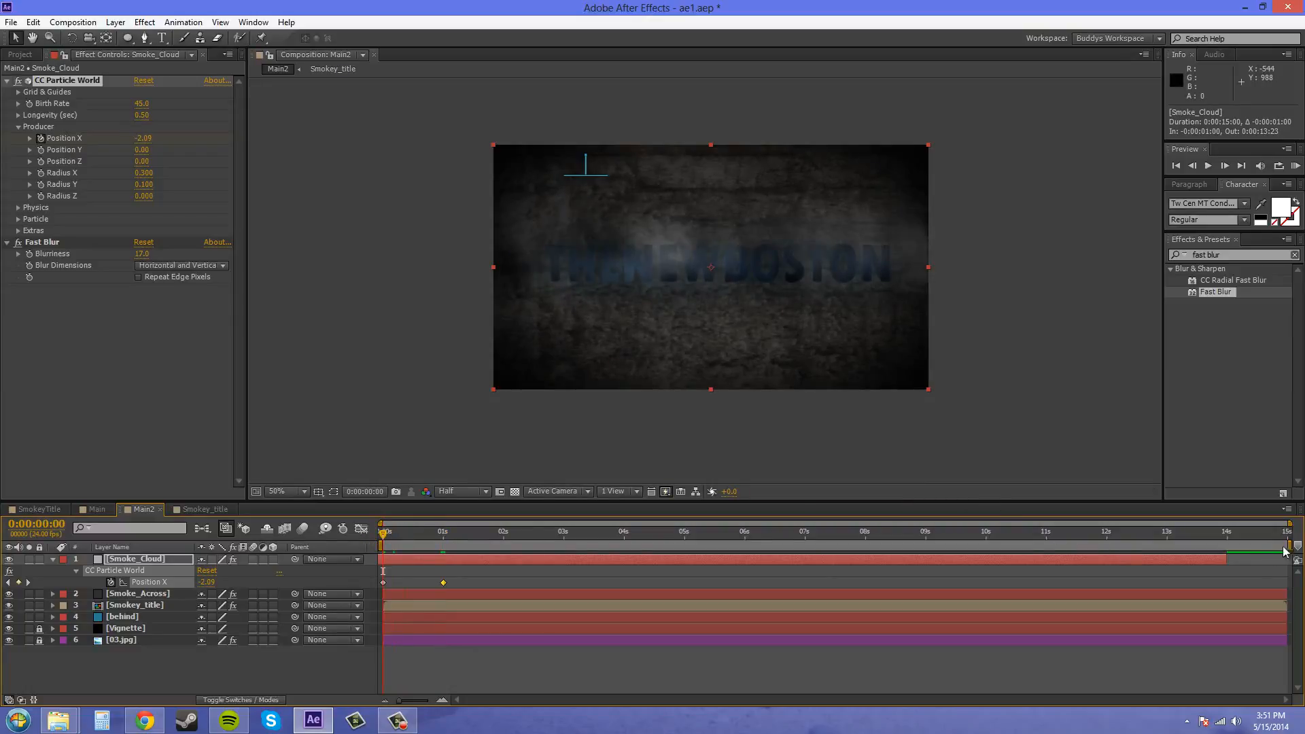
pyautogui.moveTo(1227, 561); pyautogui.dragTo(1293, 561)
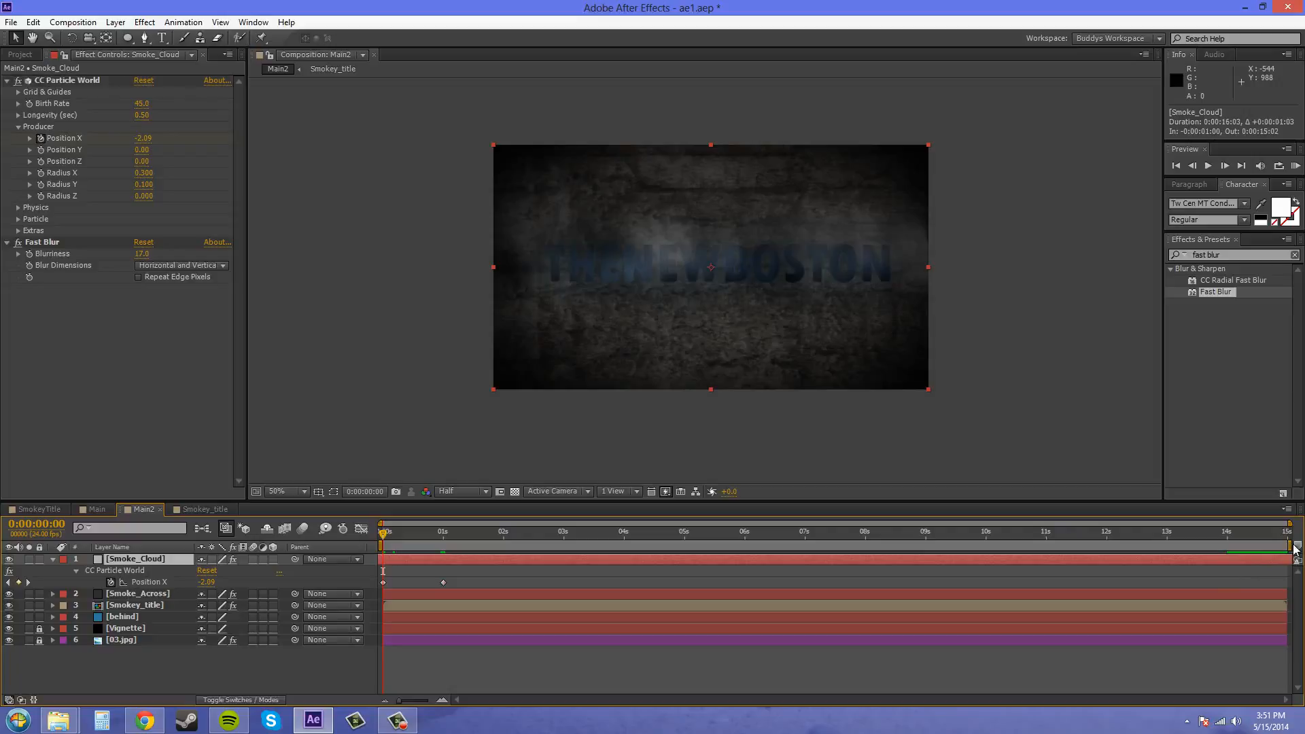
# - Save the project and play a RAM preview of a work area limited to the first two seconds
pyautogui.moveTo(1289, 545); pyautogui.dragTo(504, 554)
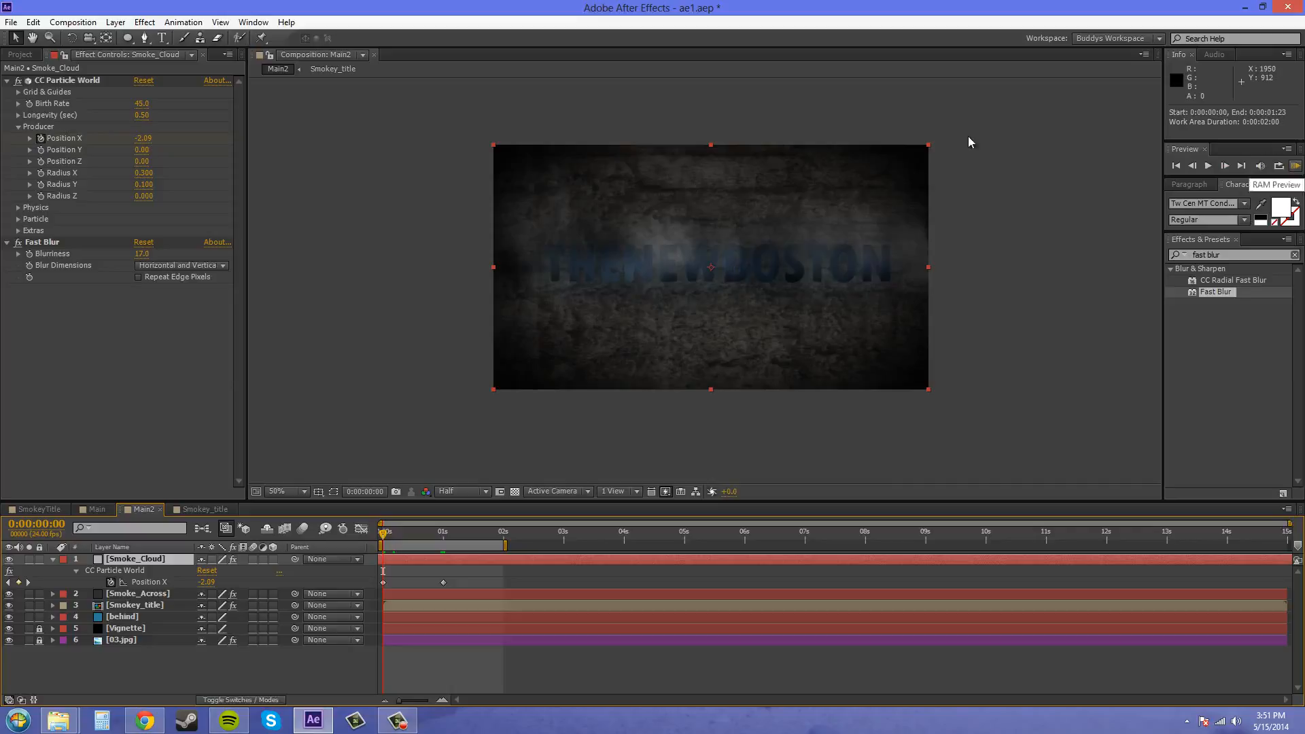
pyautogui.click(12, 27)
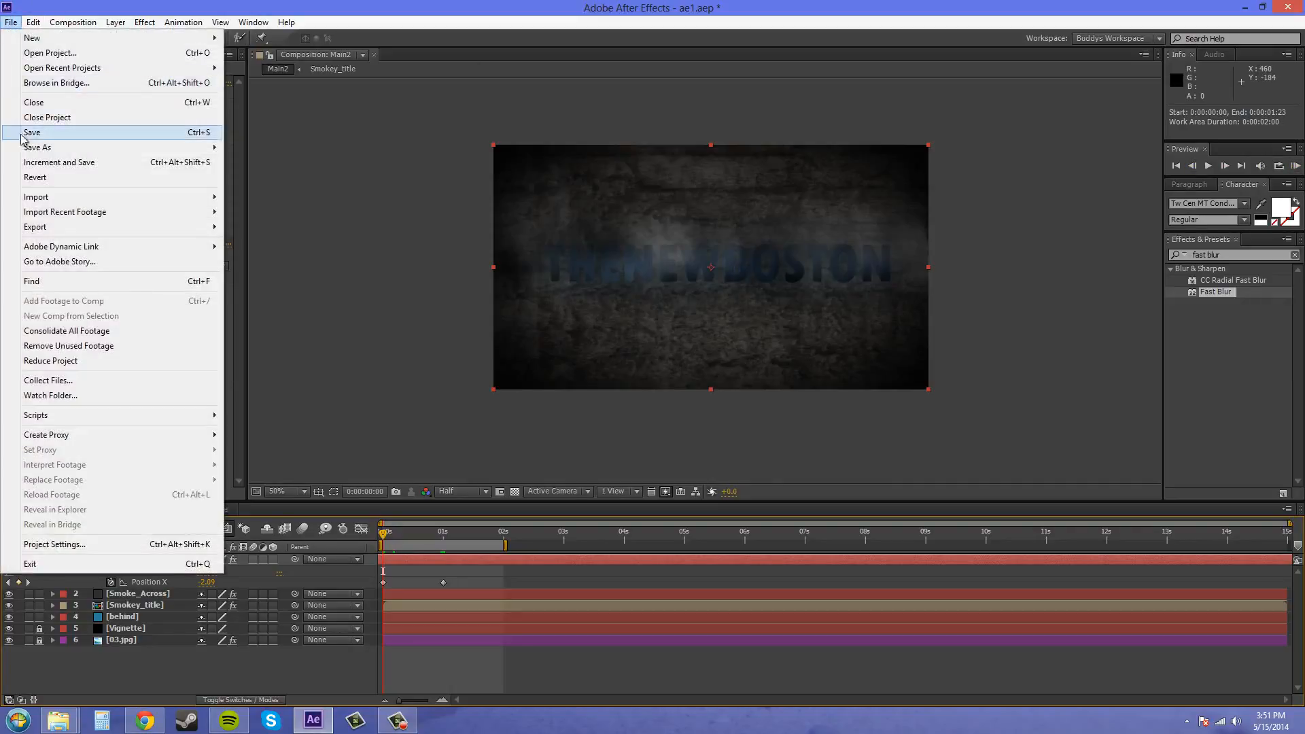
pyautogui.click(27, 134)
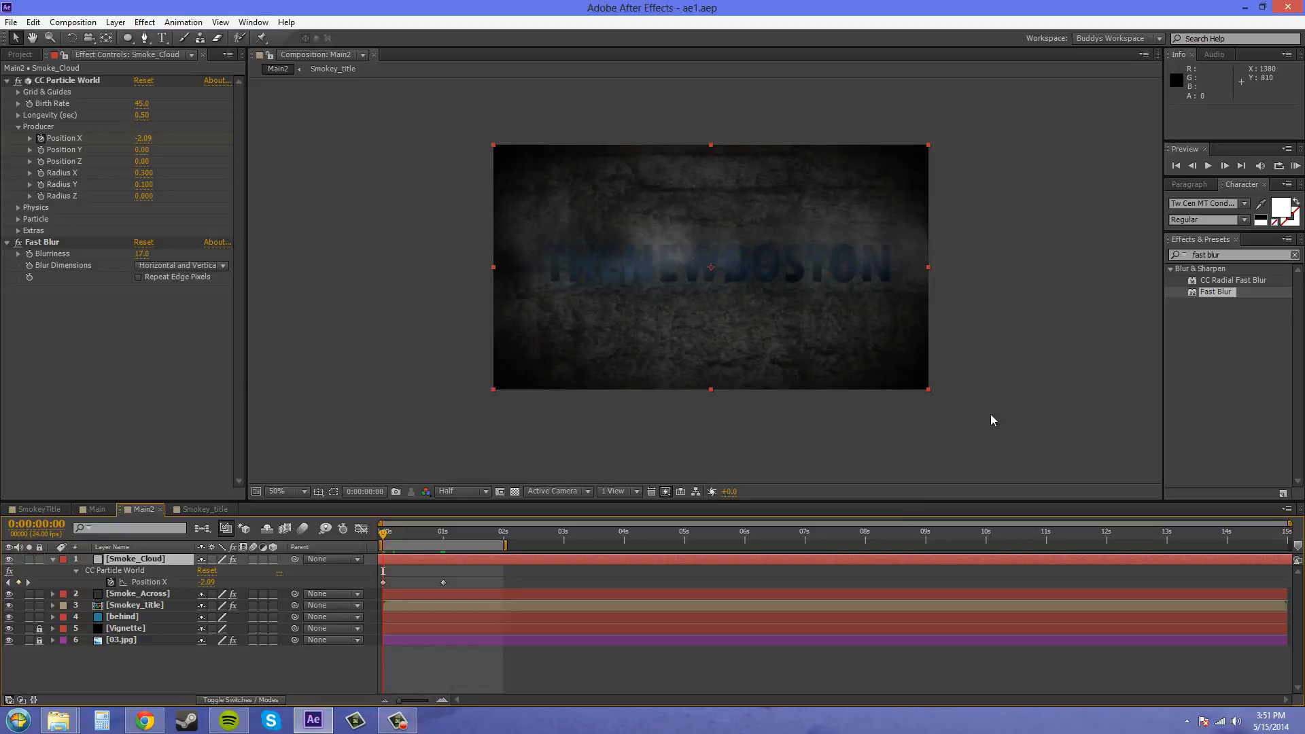
pyautogui.click(1295, 167)
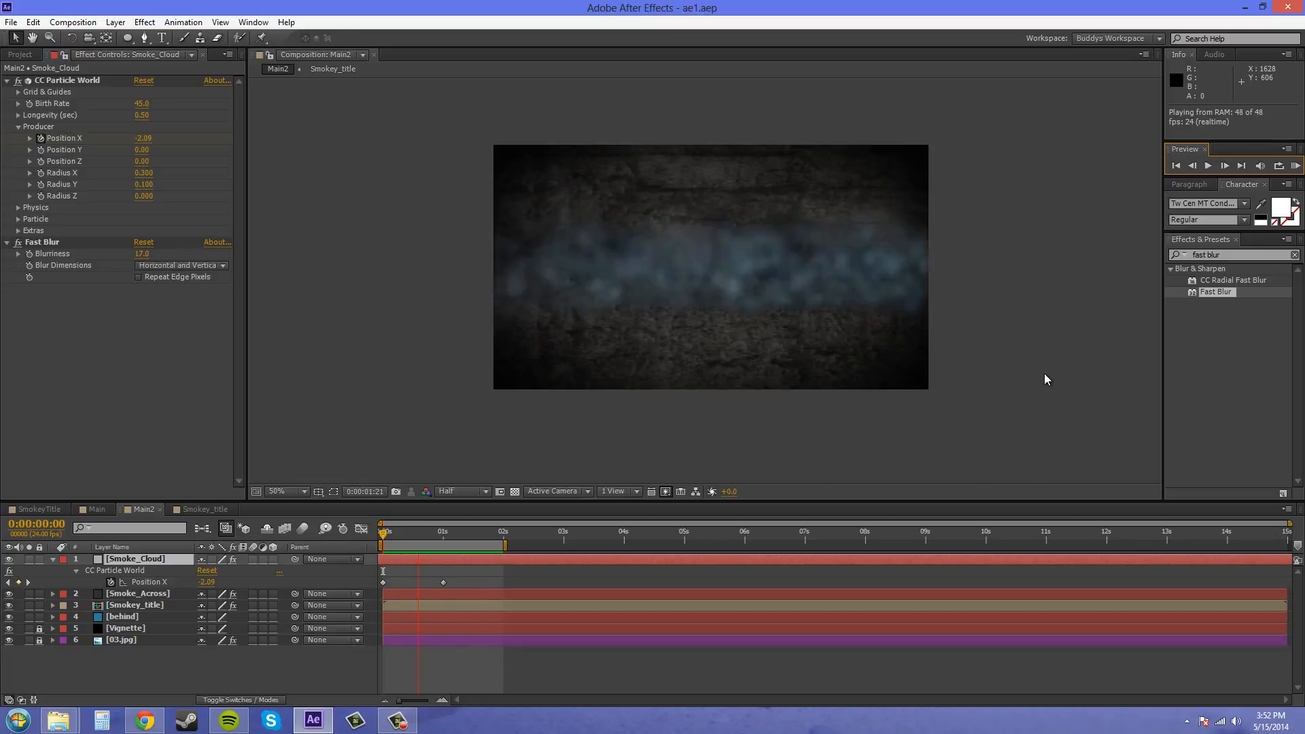
pyautogui.press('space')
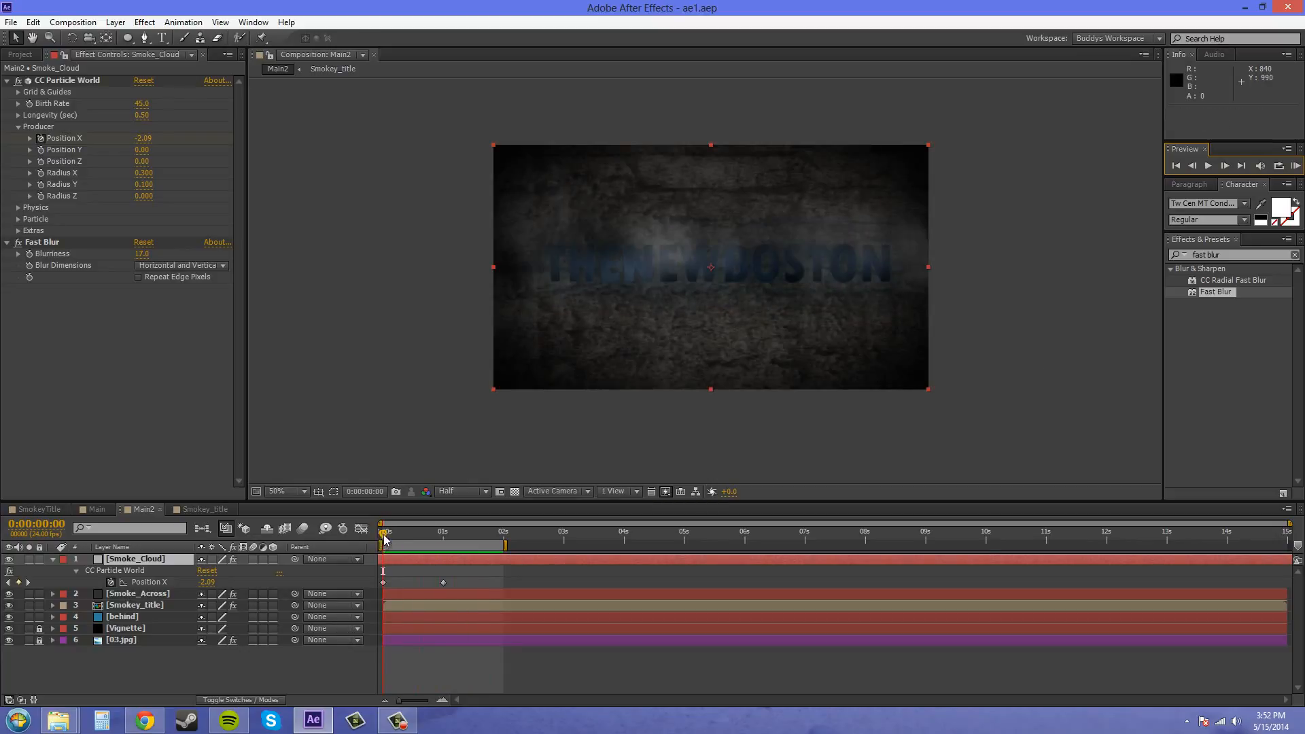
# - At 0:00:00:15, try other producer radii for Smoke_Cloud, keeping a Radius X of 0.240 and undoing the other changes
pyautogui.moveTo(383, 539); pyautogui.dragTo(420, 540)
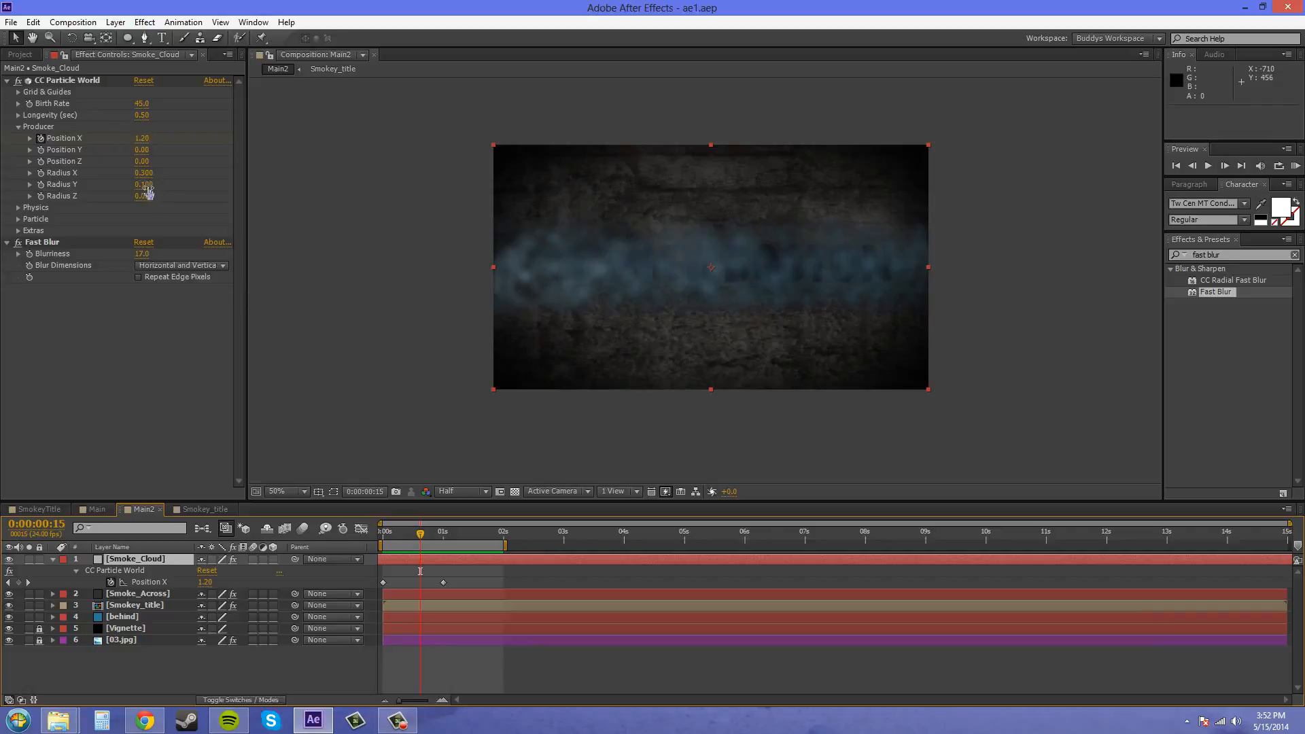
pyautogui.moveTo(143, 184); pyautogui.dragTo(147, 195)
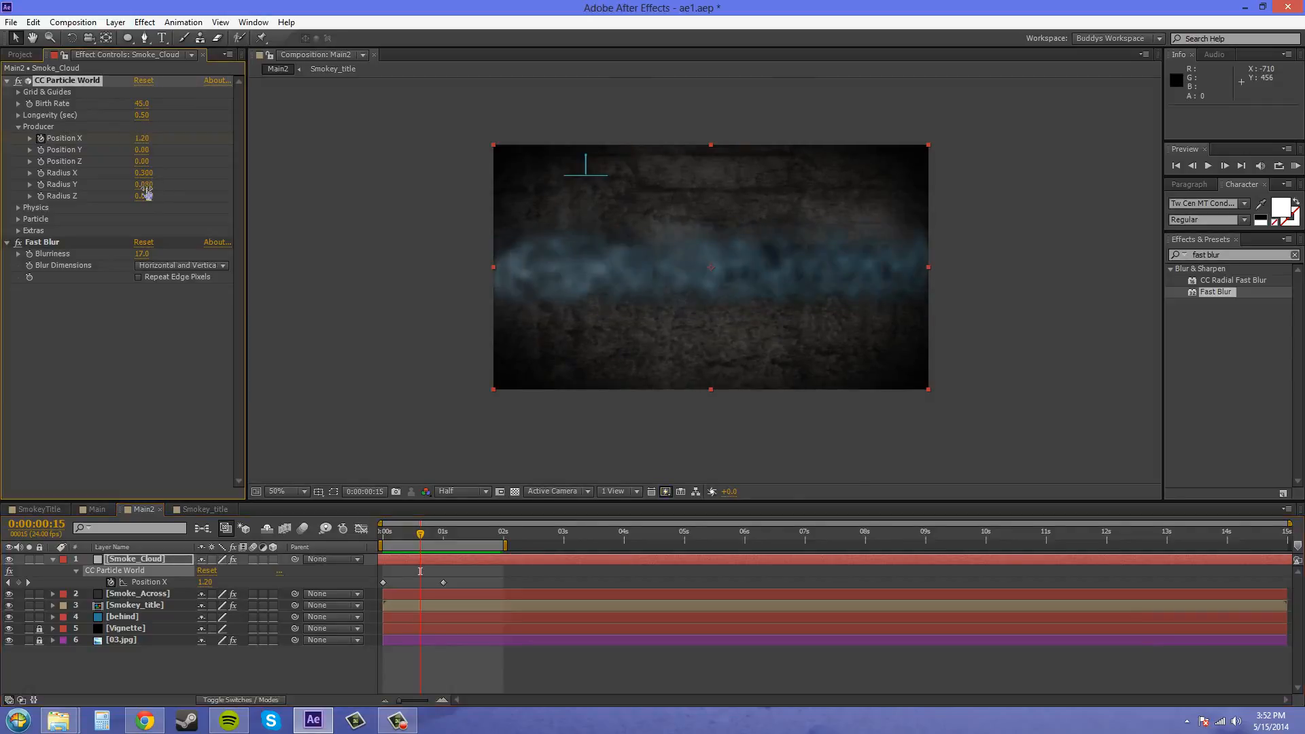
pyautogui.hotkey('ctrl', 'z')
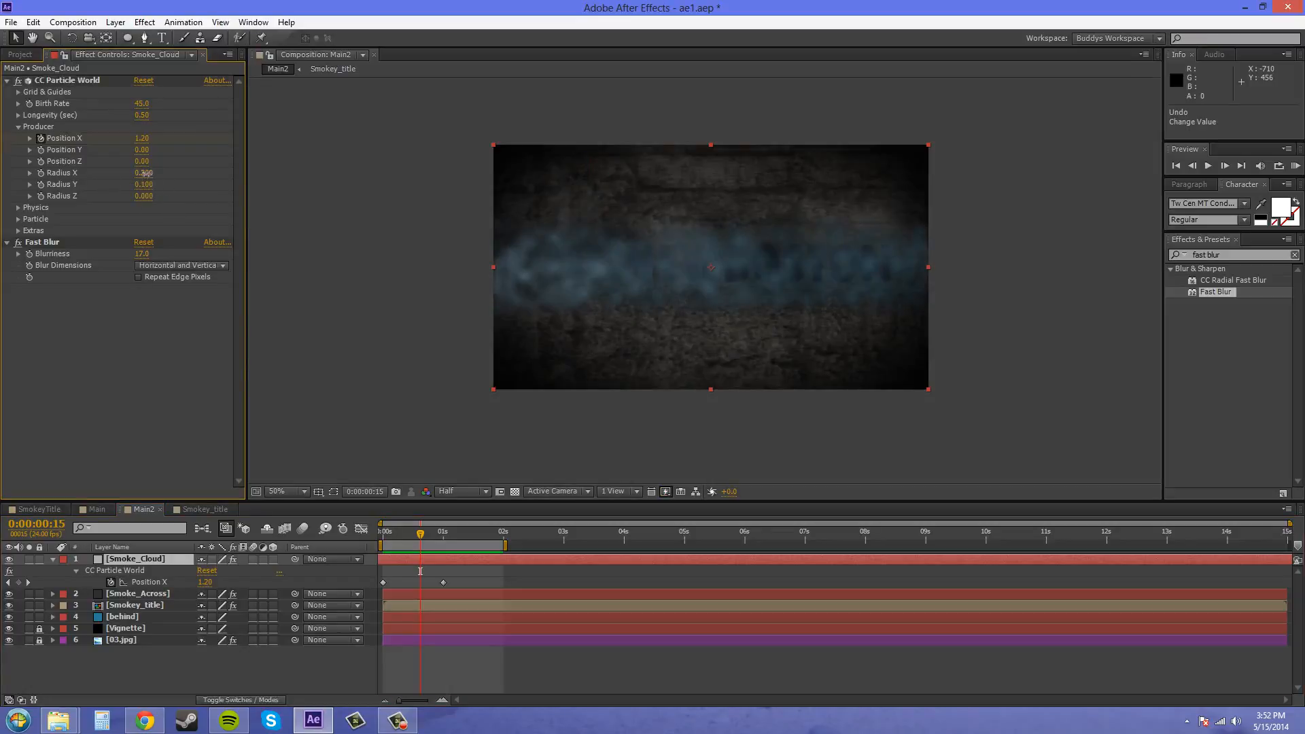
pyautogui.moveTo(145, 173); pyautogui.dragTo(147, 174)
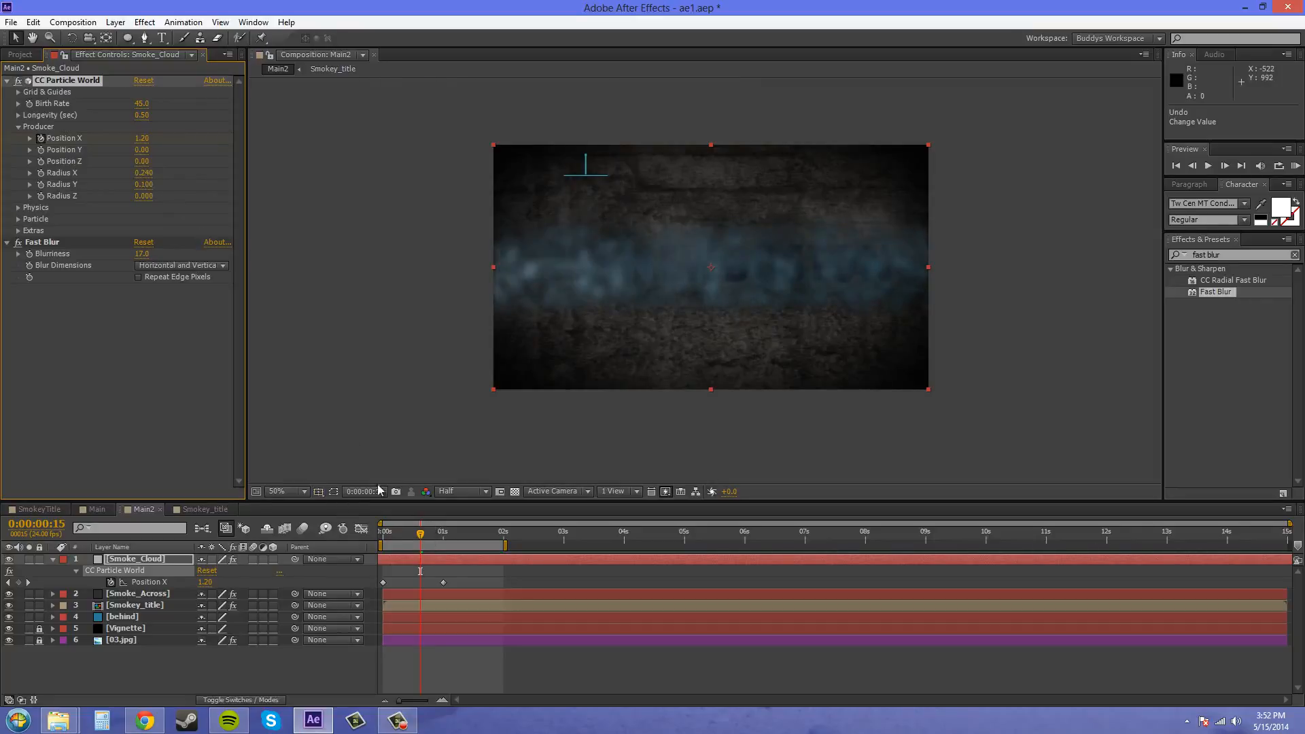
pyautogui.moveTo(143, 173); pyautogui.dragTo(179, 188)
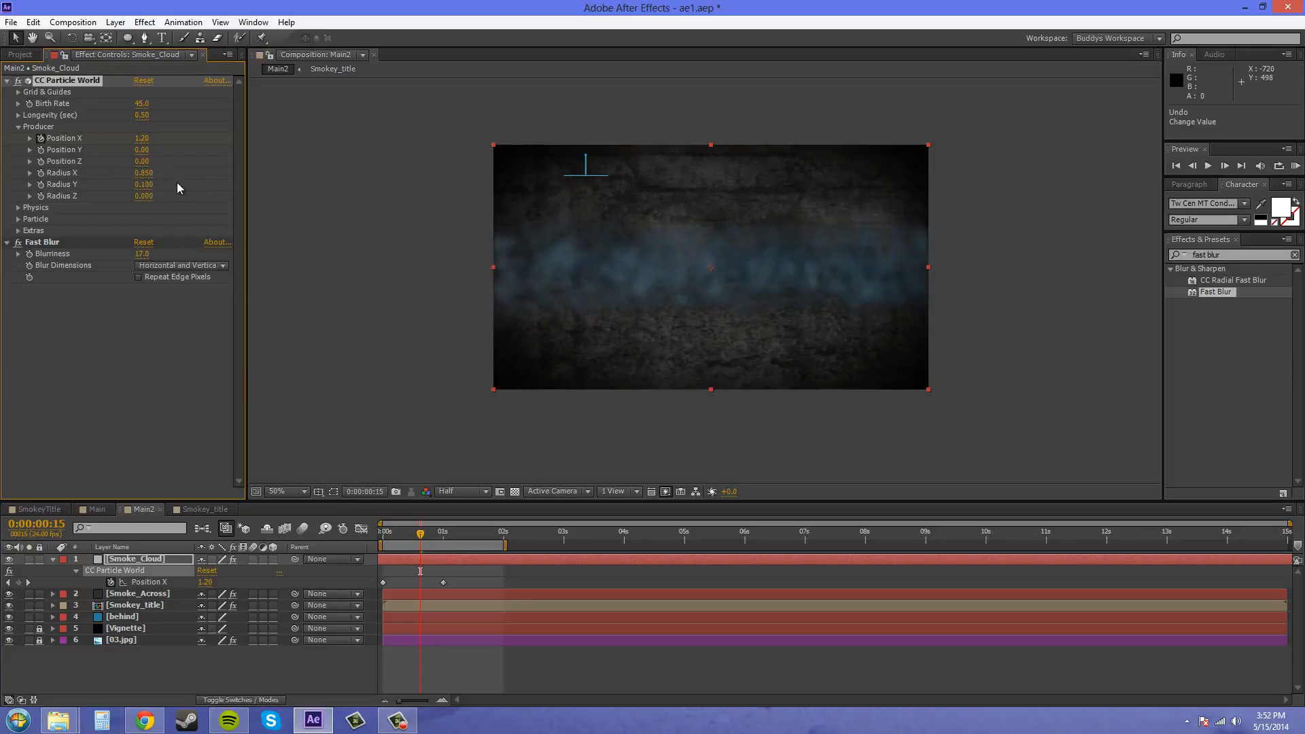
pyautogui.hotkey('ctrl', 'z')
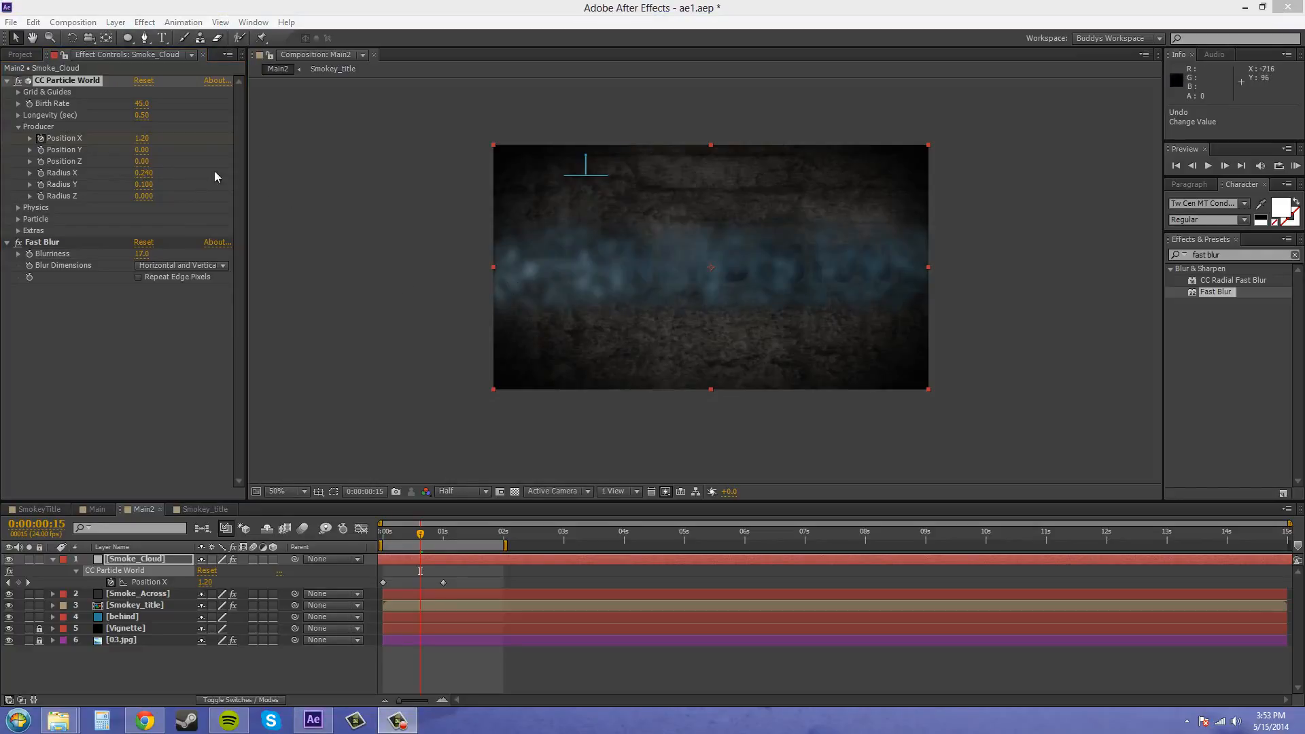
# - Set the Smoke_Cloud particles' longevity to 0.35 seconds and their birth rate to about 51
pyautogui.click(141, 117)
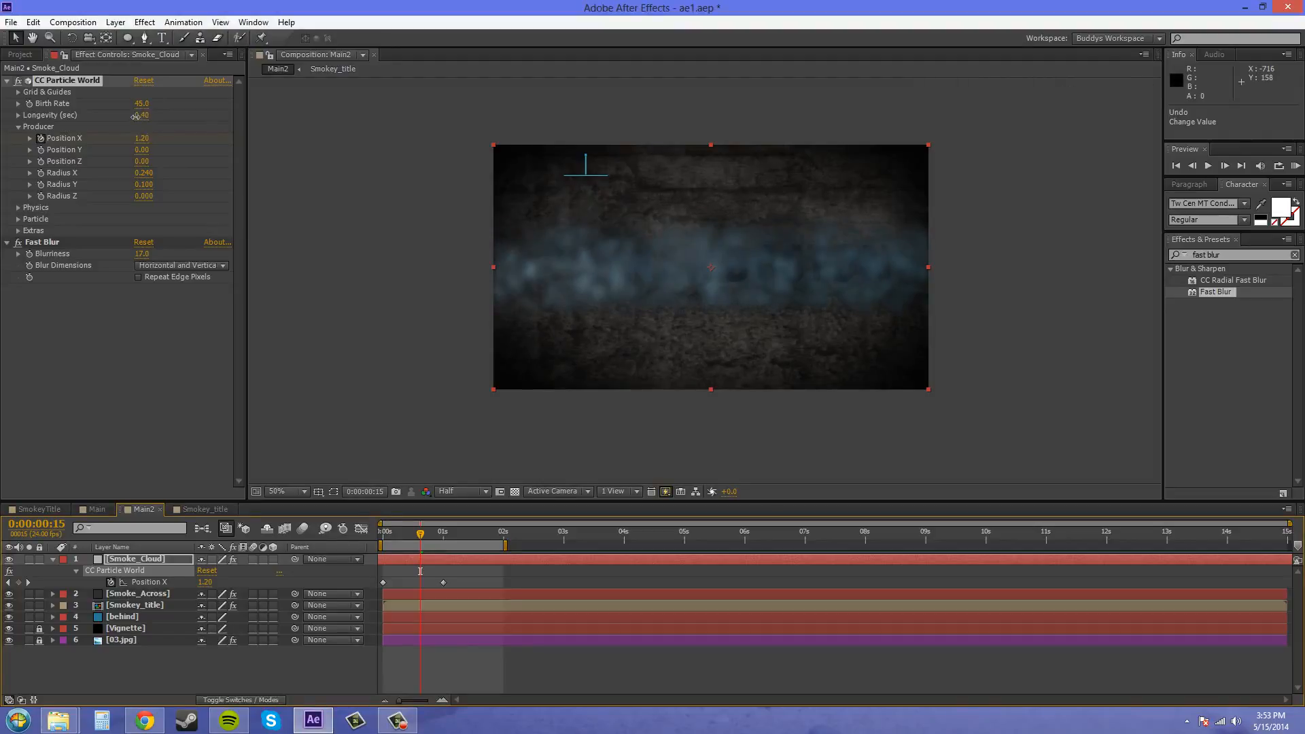
pyautogui.moveTo(135, 117); pyautogui.dragTo(134, 118)
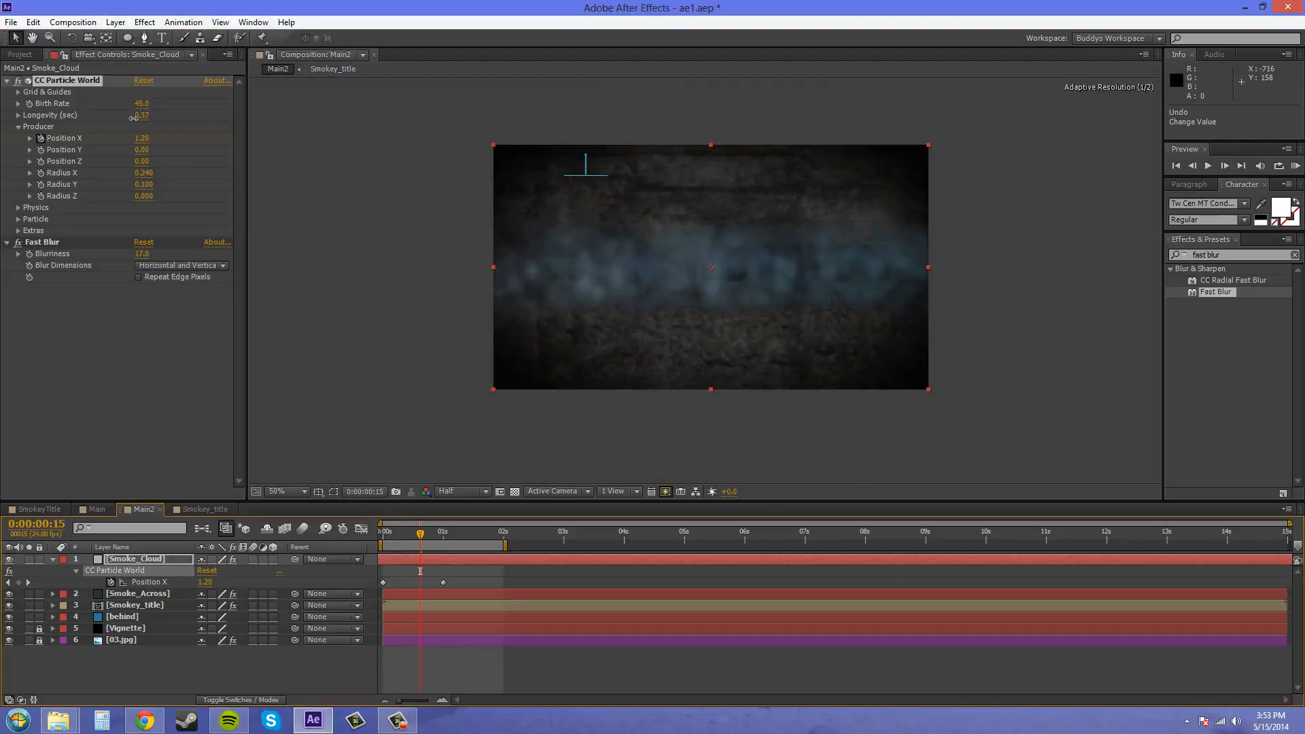
pyautogui.click(163, 133)
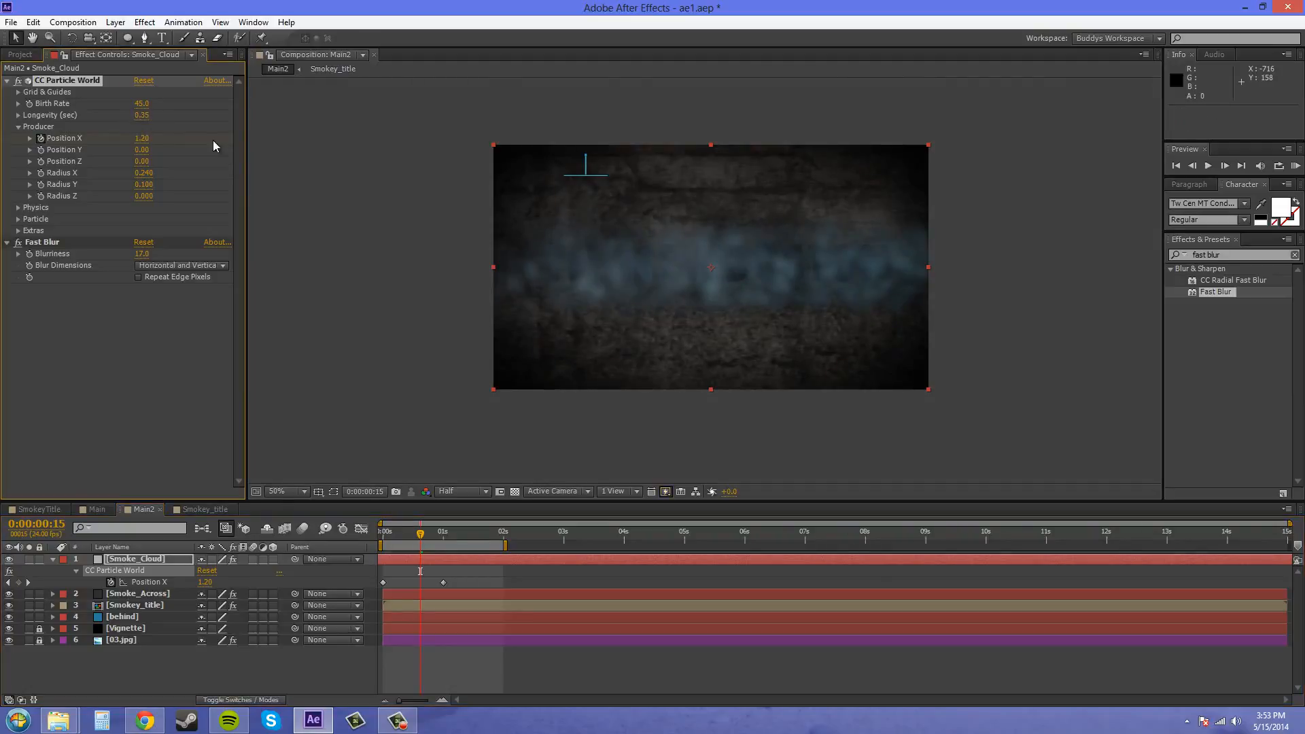
pyautogui.moveTo(140, 103); pyautogui.dragTo(164, 106)
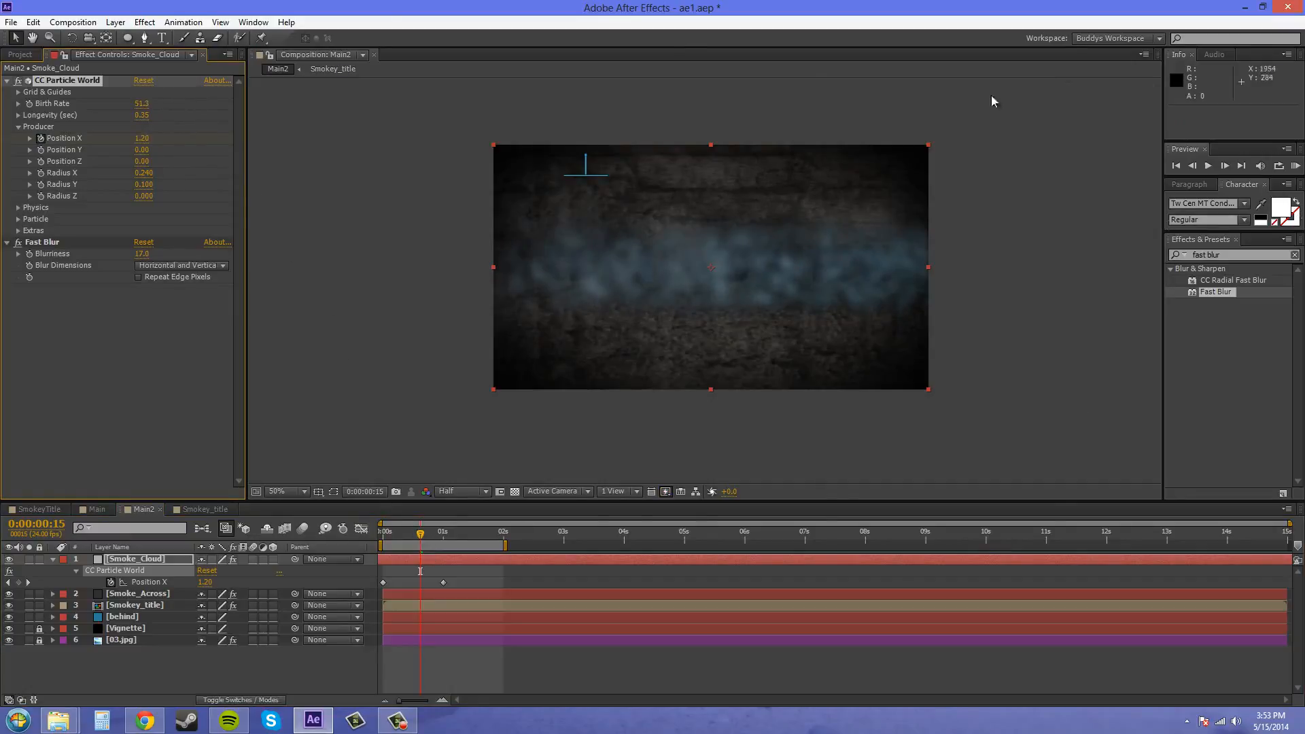
# - Save the project and preview the smoke sweep with the adjusted particle settings
pyautogui.click(11, 22)
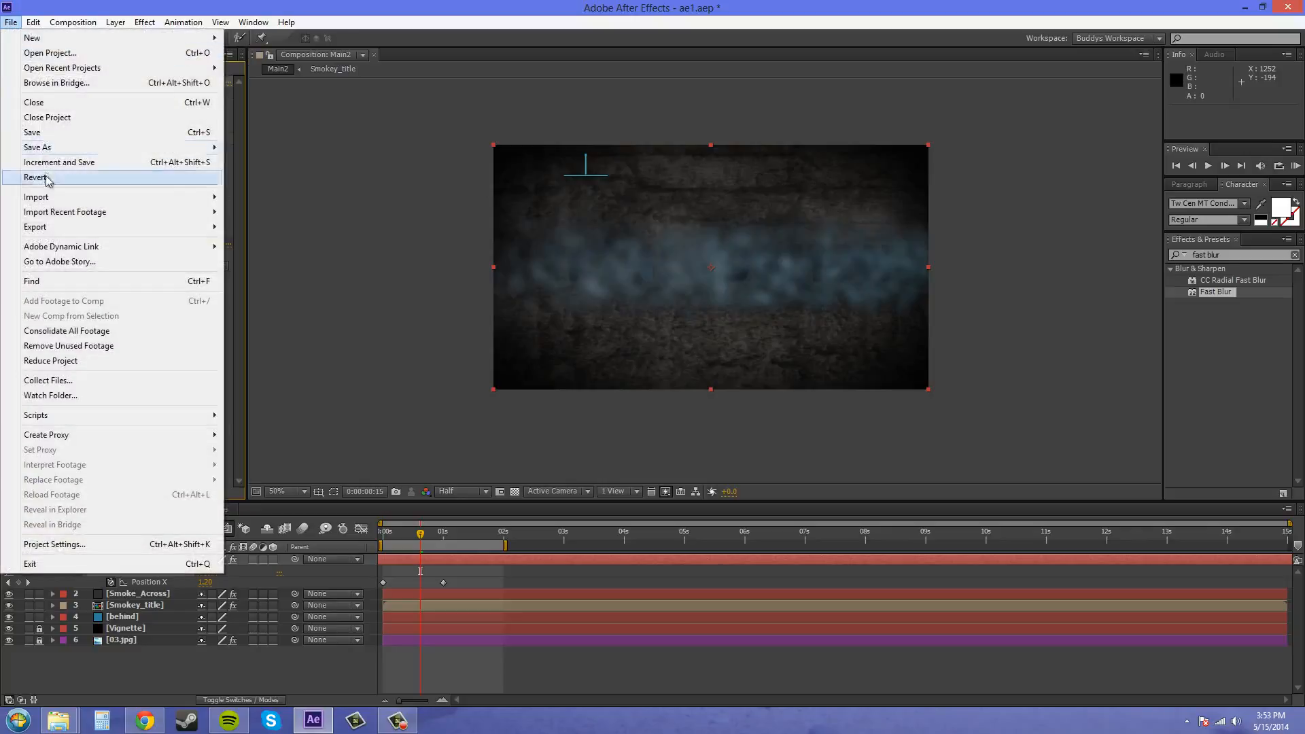
pyautogui.click(41, 133)
pyautogui.click(1295, 166)
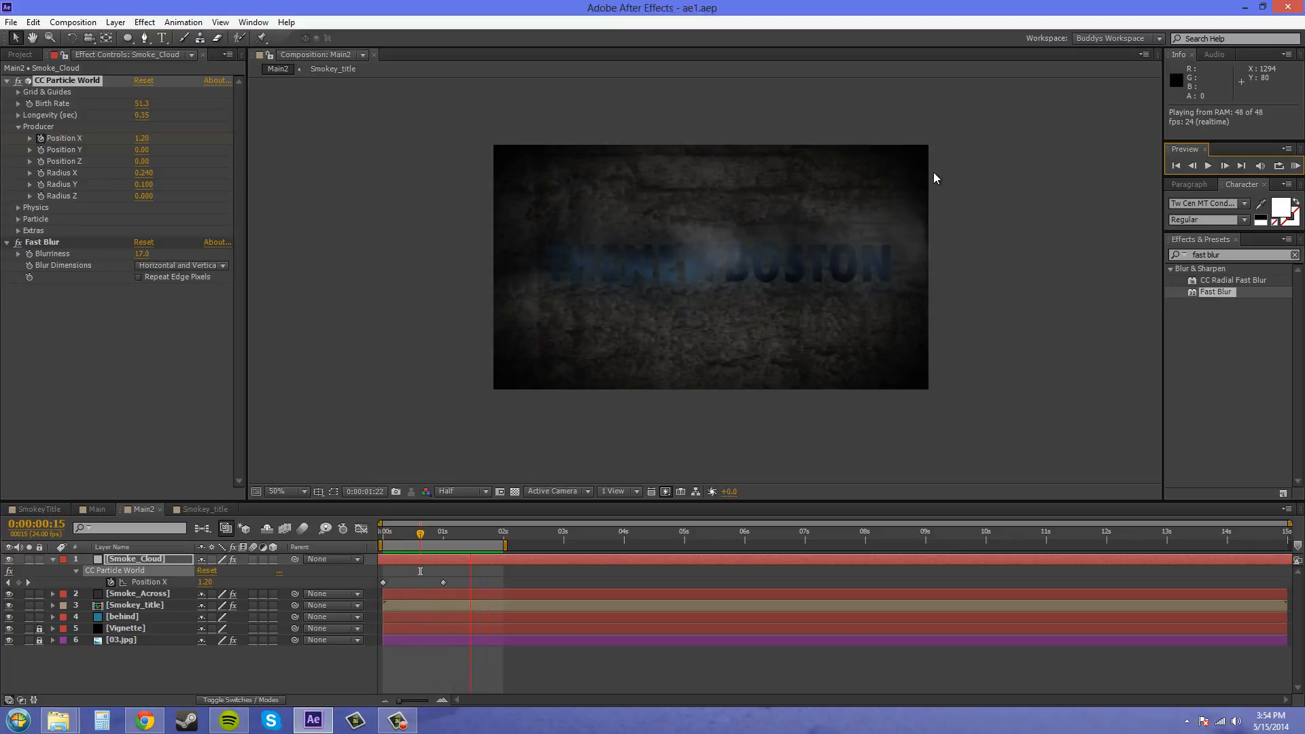
pyautogui.click(1296, 168)
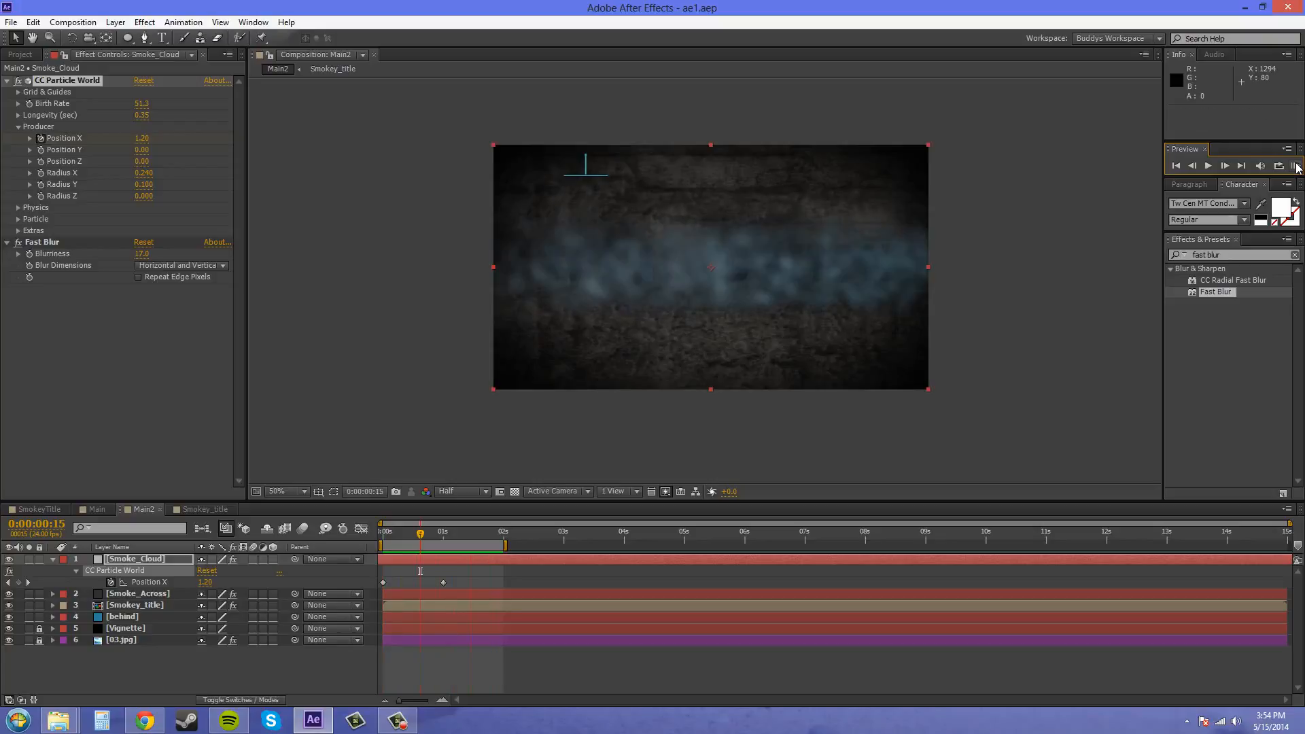
# - Slow the smoke sweep by moving the second Position X keyframe to 0:00:01:07, and start another RAM preview
pyautogui.moveTo(444, 584); pyautogui.dragTo(459, 583)
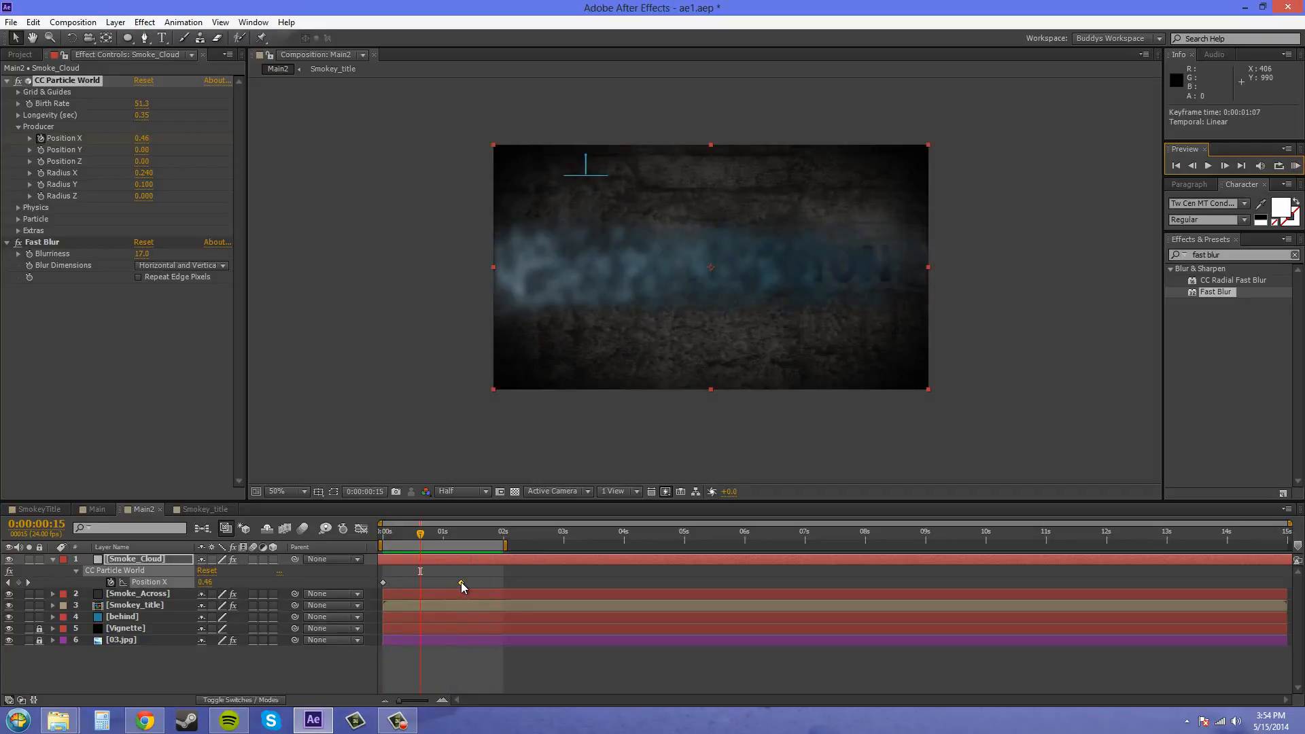
pyautogui.click(1296, 168)
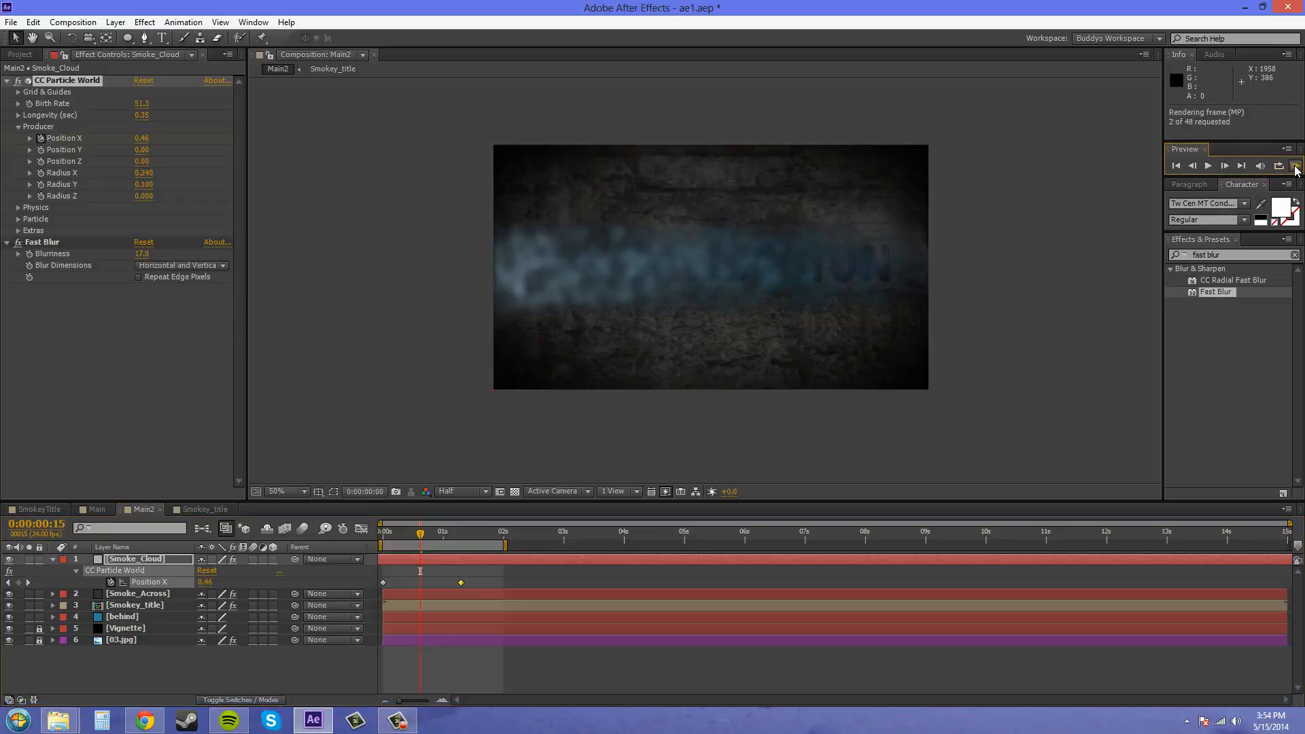